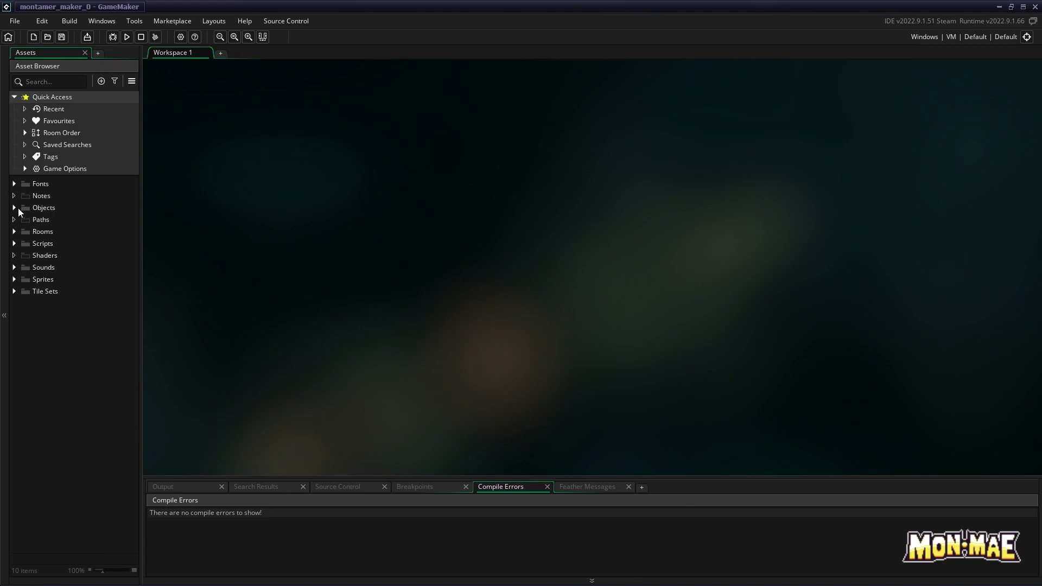
# Look through the Objects, Rooms, Scripts, Sounds and Sprites folders of the project's assets
pyautogui.click(15, 208)
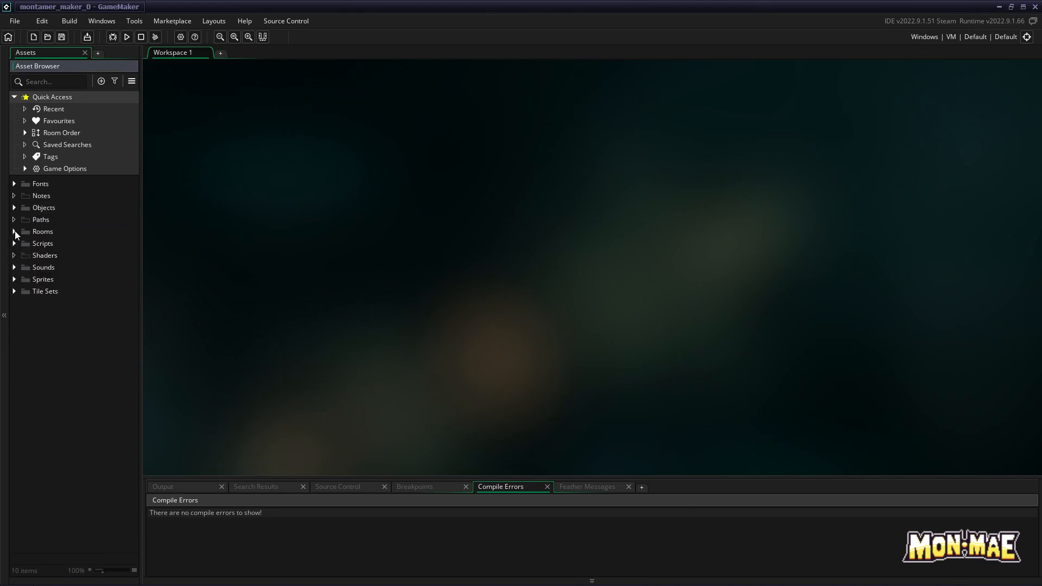
pyautogui.click(14, 232)
pyautogui.click(14, 232)
pyautogui.click(15, 243)
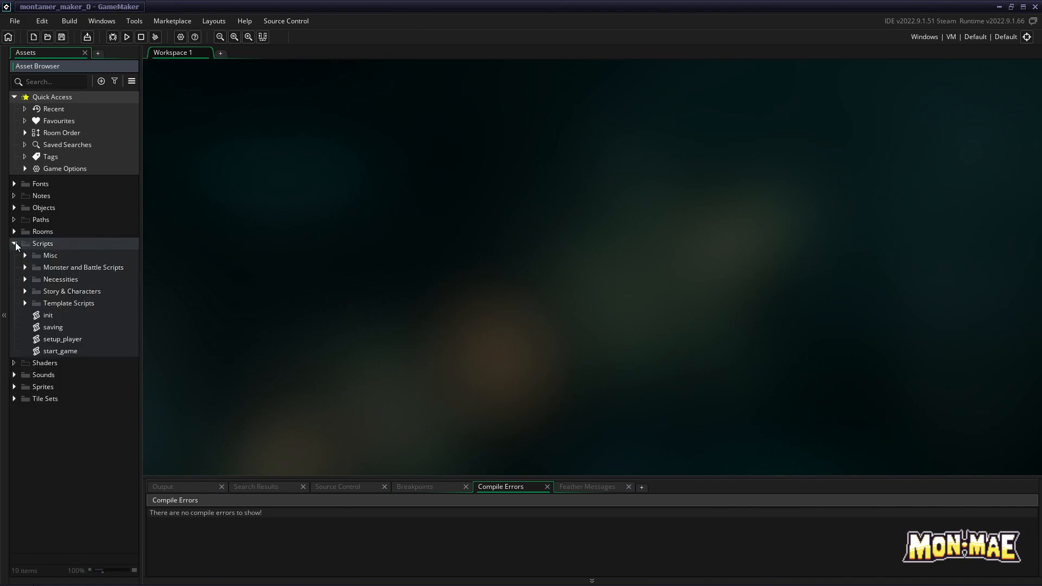
pyautogui.click(15, 243)
pyautogui.click(14, 268)
pyautogui.click(14, 268)
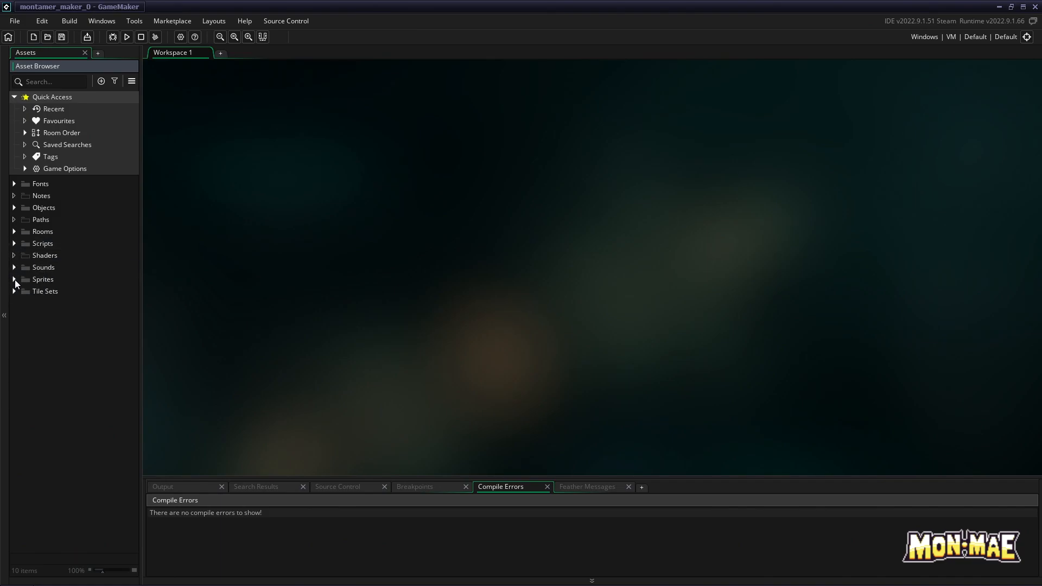
pyautogui.click(14, 280)
pyautogui.click(15, 279)
# Try docking the Asset Browser on the opposite side, beside the output tabs and as a floating dock, and return it to its original place
pyautogui.moveTo(51, 51); pyautogui.dragTo(1022, 55)
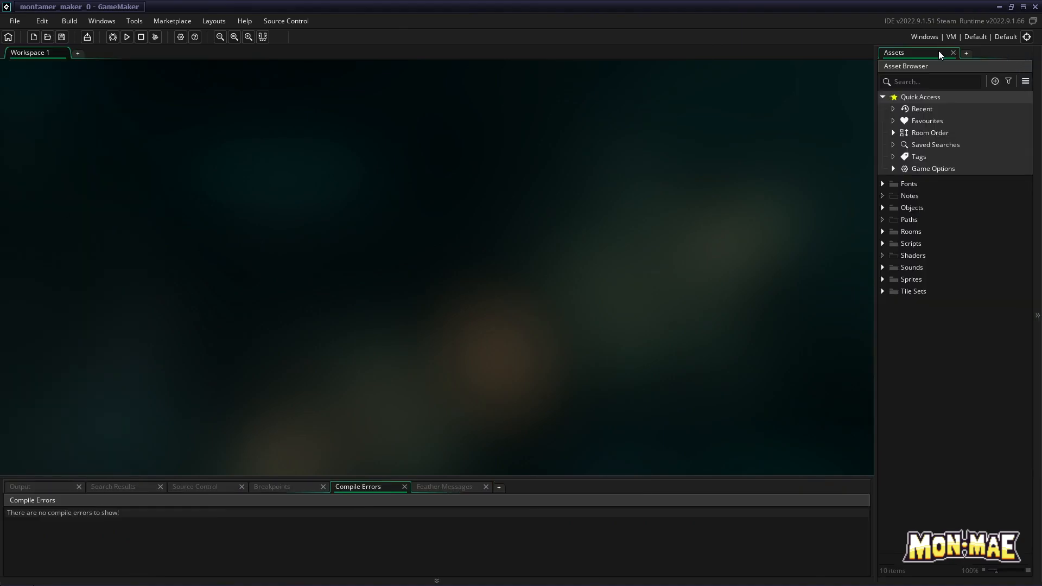
pyautogui.moveTo(911, 54); pyautogui.dragTo(647, 490)
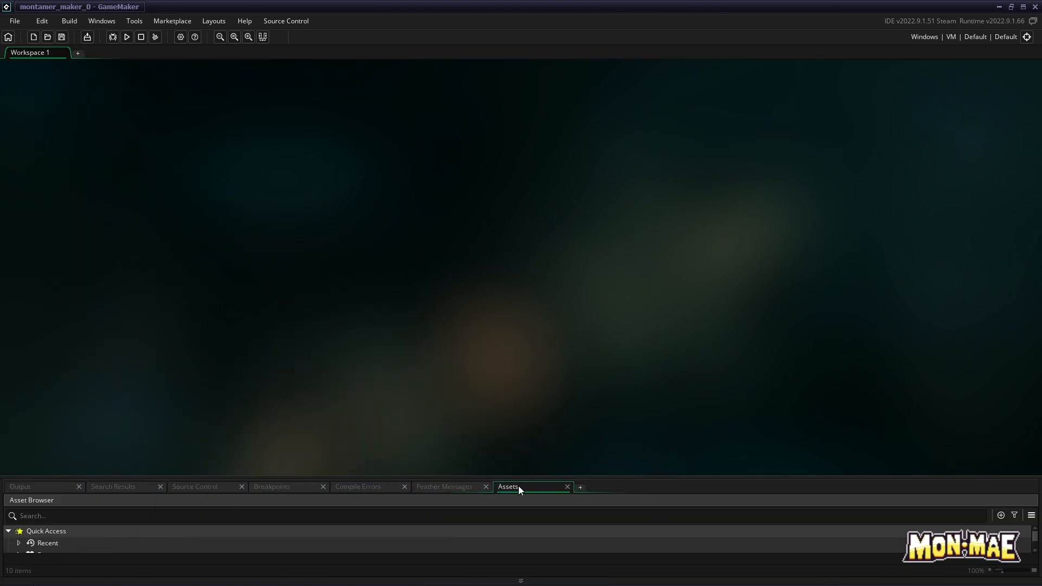
pyautogui.moveTo(526, 476); pyautogui.dragTo(469, 128)
pyautogui.moveTo(471, 262); pyautogui.dragTo(474, 411)
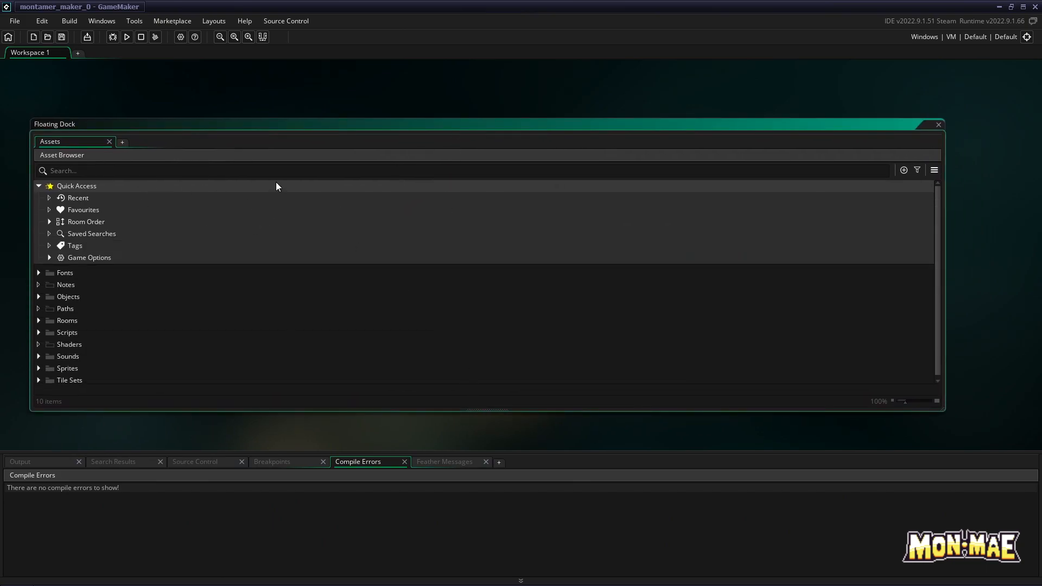
pyautogui.moveTo(272, 124); pyautogui.dragTo(1, 80)
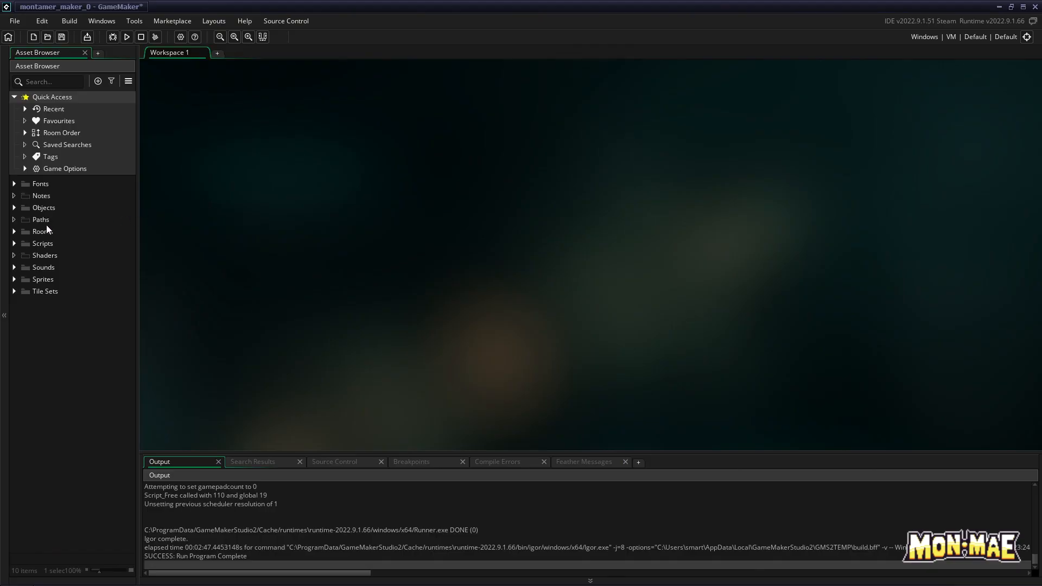
# Open the rm_houses room and collapse the Asset Browser section, widening the layer column slightly
pyautogui.click(14, 232)
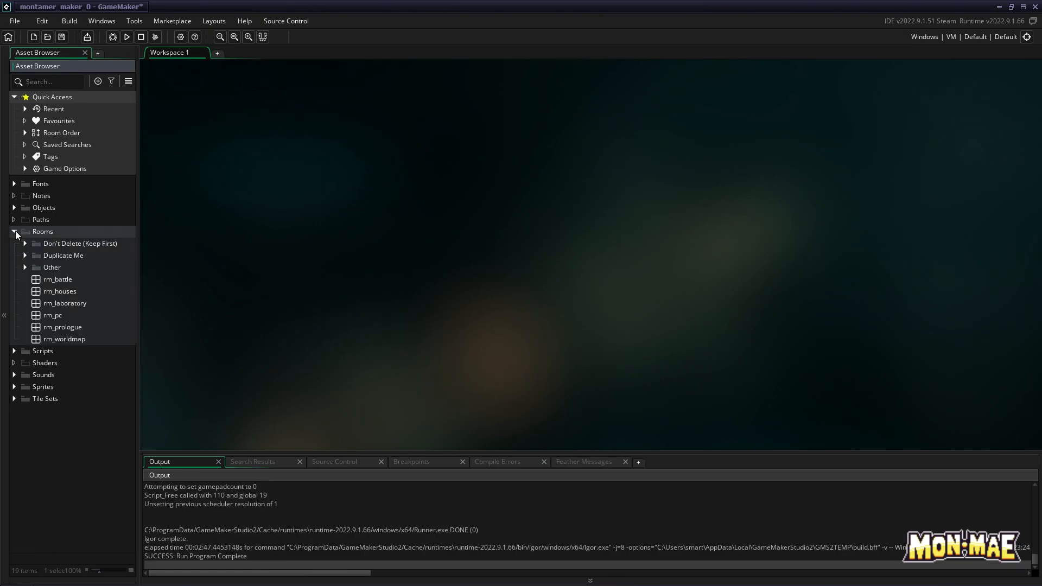
pyautogui.click(70, 292)
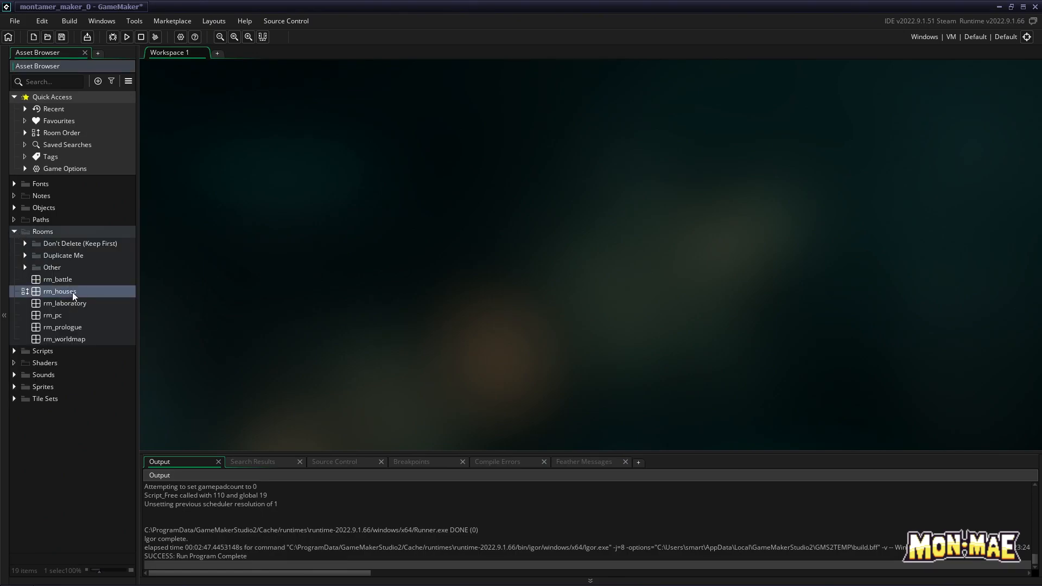
pyautogui.doubleClick(73, 292)
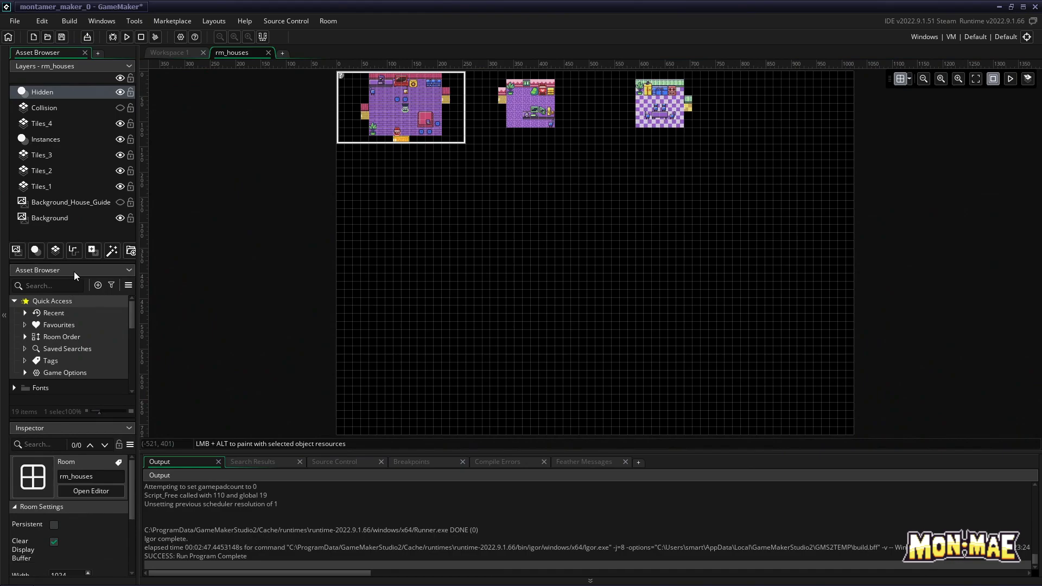
pyautogui.click(89, 271)
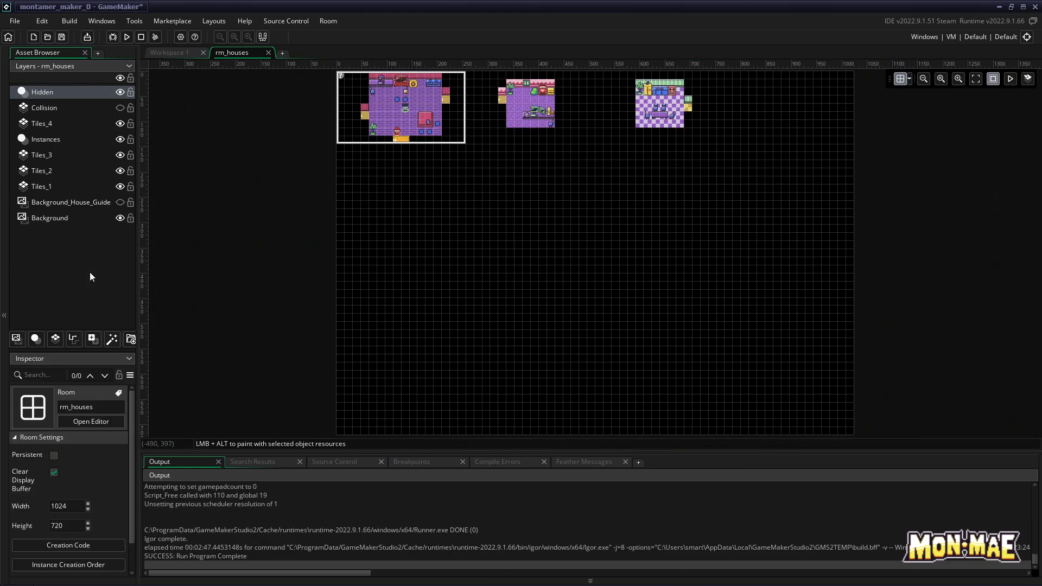
pyautogui.moveTo(137, 259)
pyautogui.mouseDown()
pyautogui.moveTo(111, 259)
pyautogui.moveTo(155, 259)
pyautogui.mouseUp()
# Examine the house rooms in rm_houses and its Collision, Tiles_4, Instances, Tiles_3, Tiles_2 and Tiles_1 layers
pyautogui.scroll(4, 520, 210)
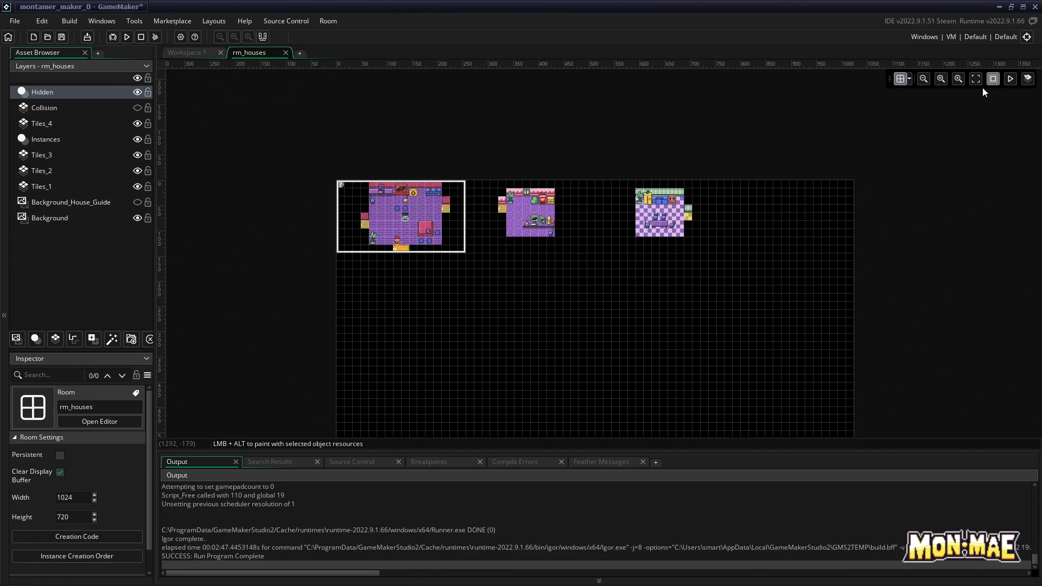
pyautogui.click(959, 79)
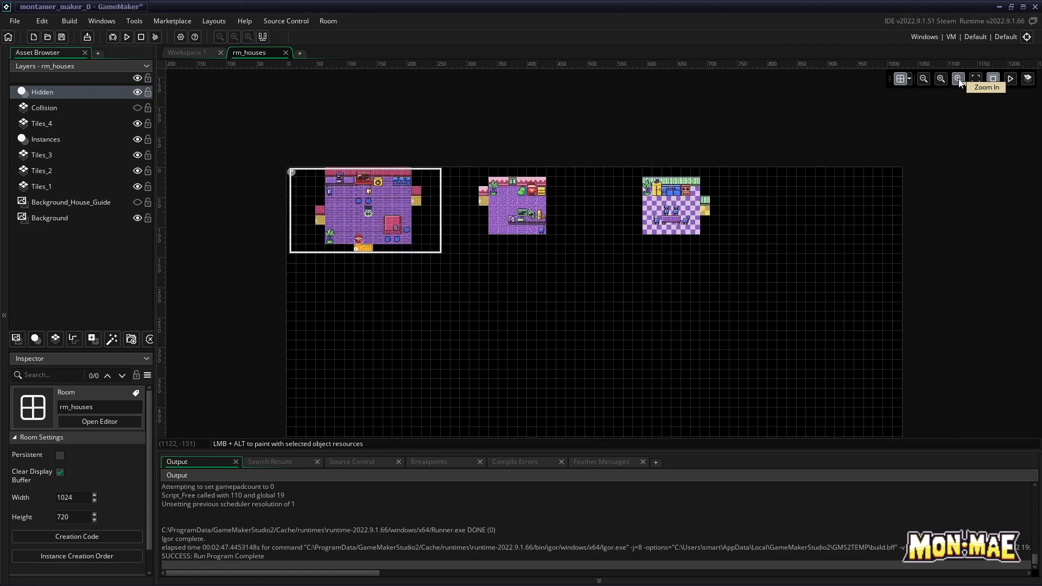
pyautogui.click(959, 79)
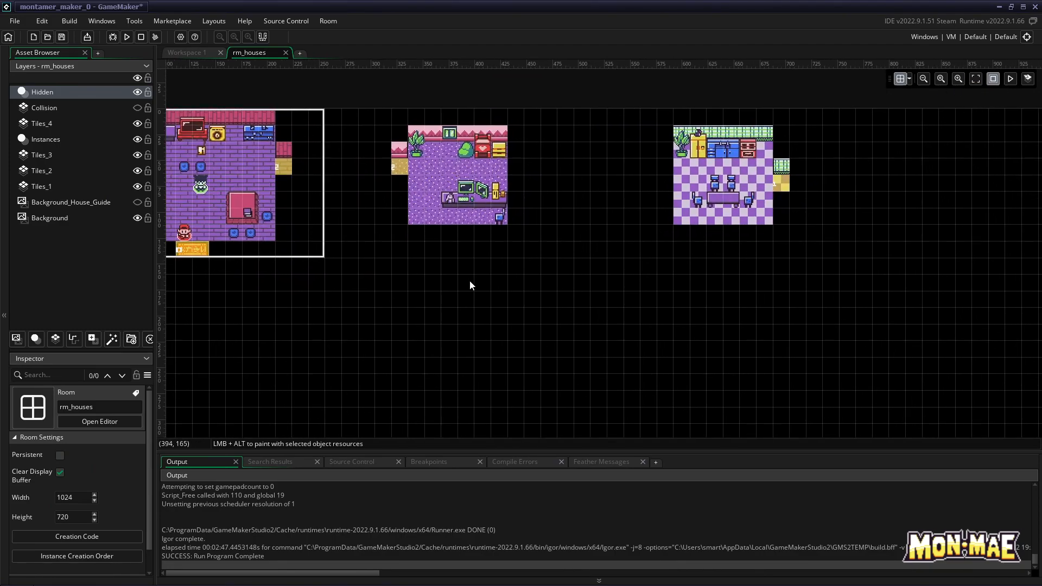
pyautogui.moveTo(470, 285); pyautogui.dragTo(683, 359, button='middle')
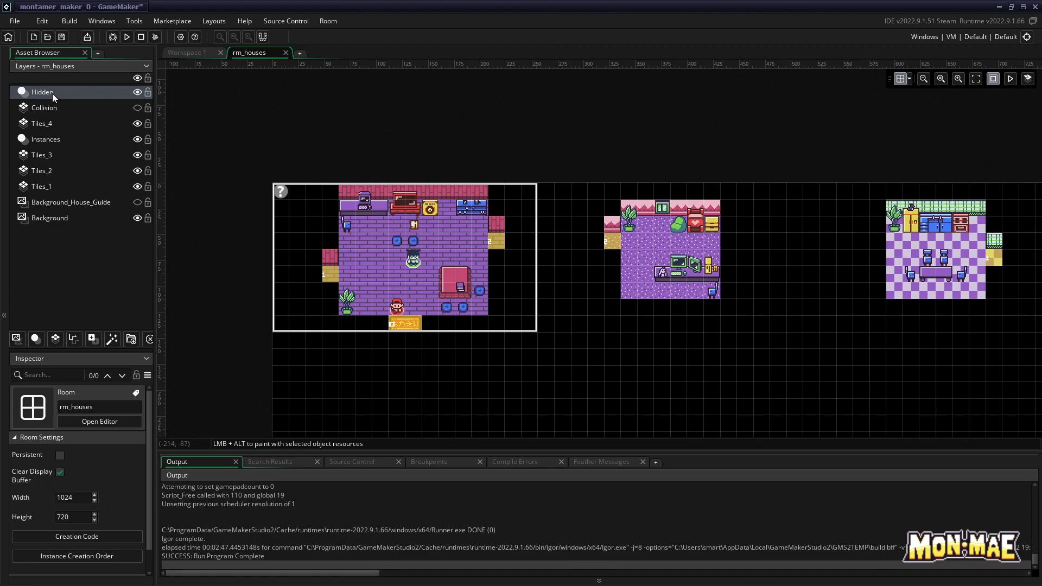
pyautogui.click(52, 108)
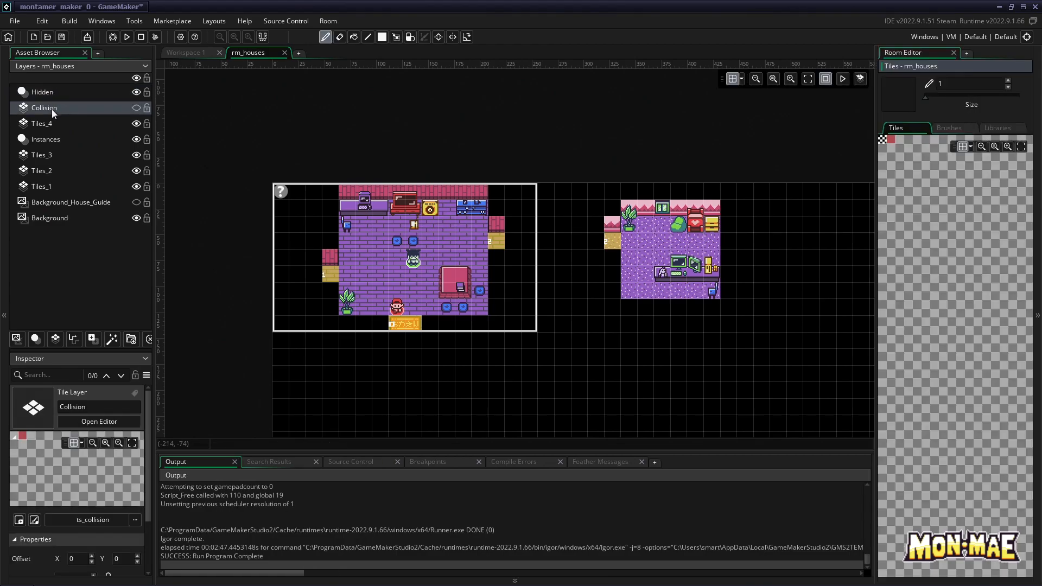
pyautogui.click(53, 125)
pyautogui.click(54, 139)
pyautogui.click(51, 156)
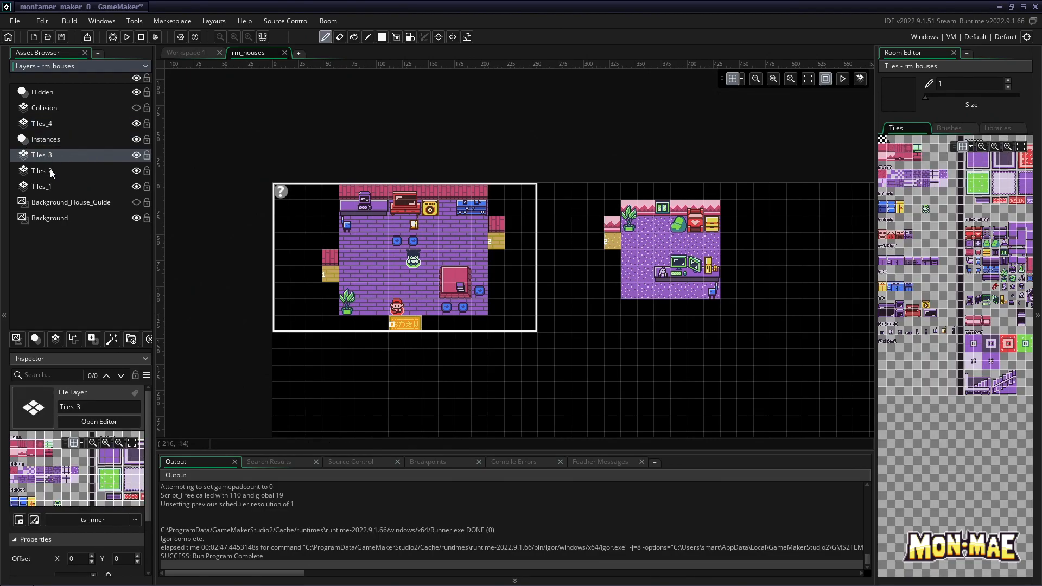
pyautogui.click(50, 170)
pyautogui.click(48, 186)
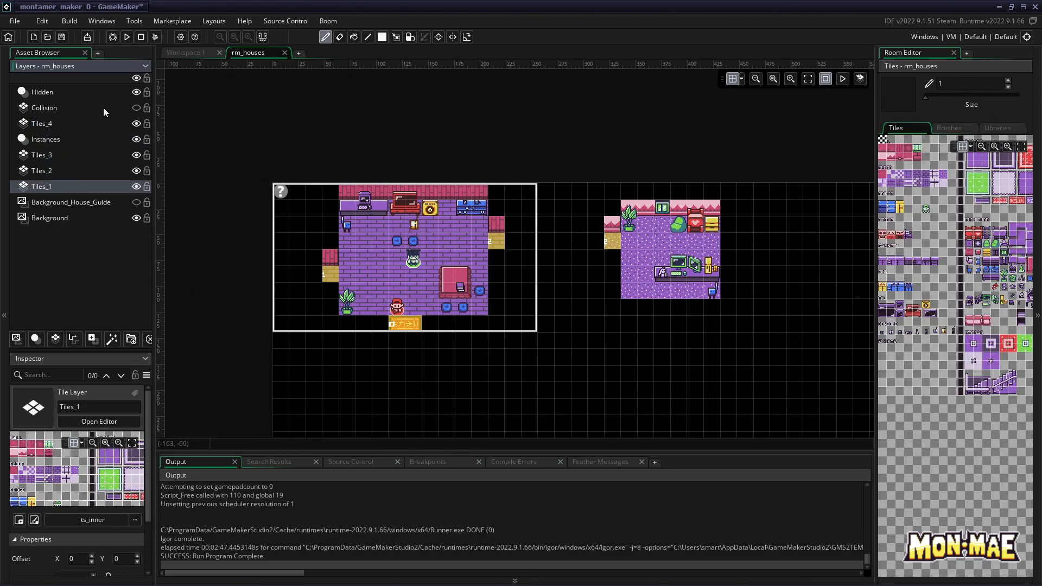
# Show the Collision layer repeatedly to inspect its blocked tiles, leaving the layer hidden
pyautogui.click(83, 108)
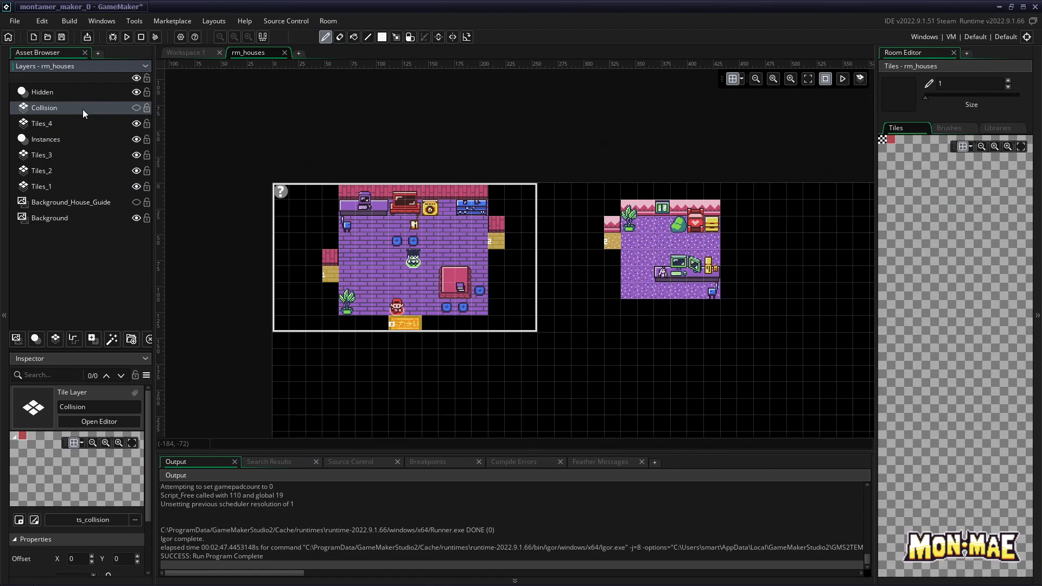
pyautogui.click(136, 108)
pyautogui.click(135, 108)
pyautogui.click(136, 107)
pyautogui.click(136, 108)
pyautogui.click(135, 107)
pyautogui.click(136, 107)
# Select the Instances layer and inspect the door instances of all three house rooms
pyautogui.click(50, 139)
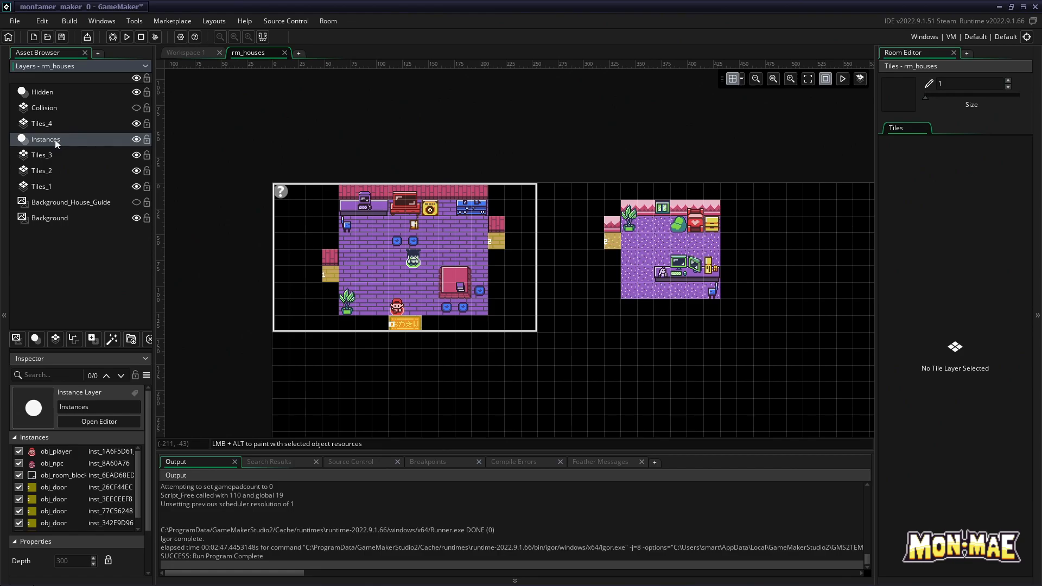
pyautogui.click(494, 243)
pyautogui.click(328, 276)
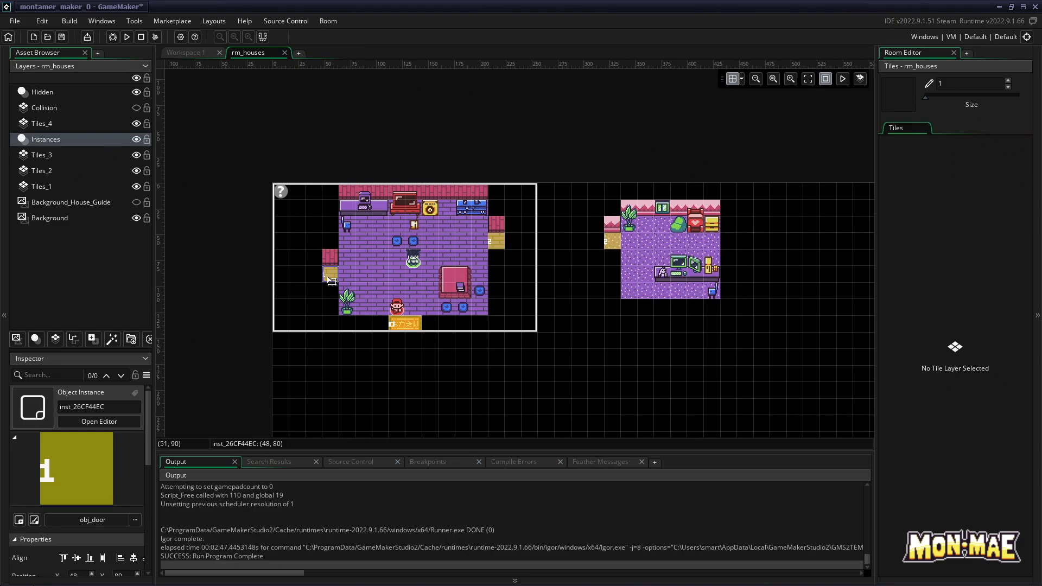
pyautogui.click(407, 327)
pyautogui.click(614, 244)
pyautogui.moveTo(692, 344); pyautogui.dragTo(574, 306, button='middle')
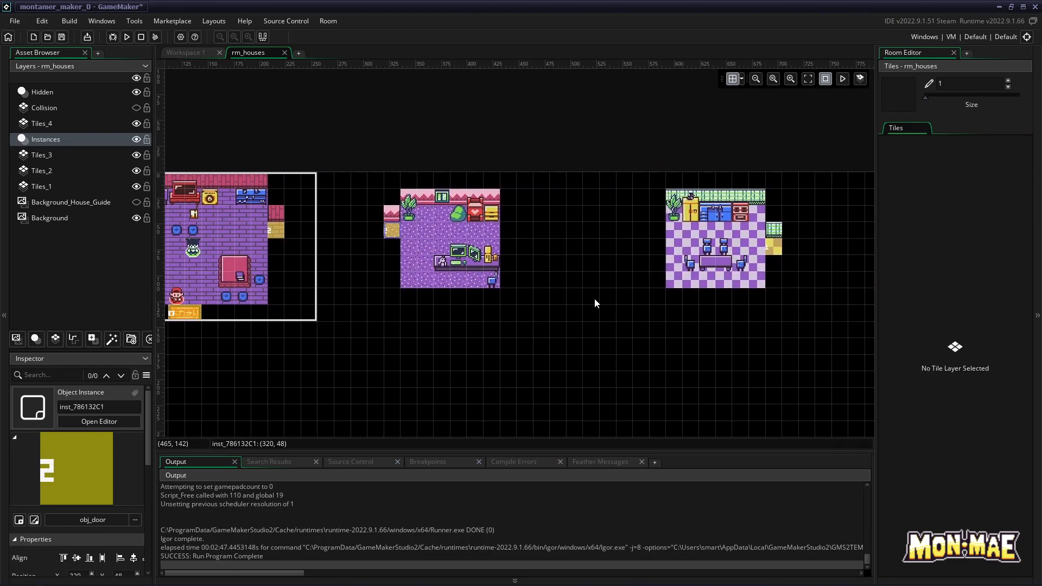
pyautogui.click(775, 248)
pyautogui.moveTo(433, 331); pyautogui.dragTo(588, 344, button='middle')
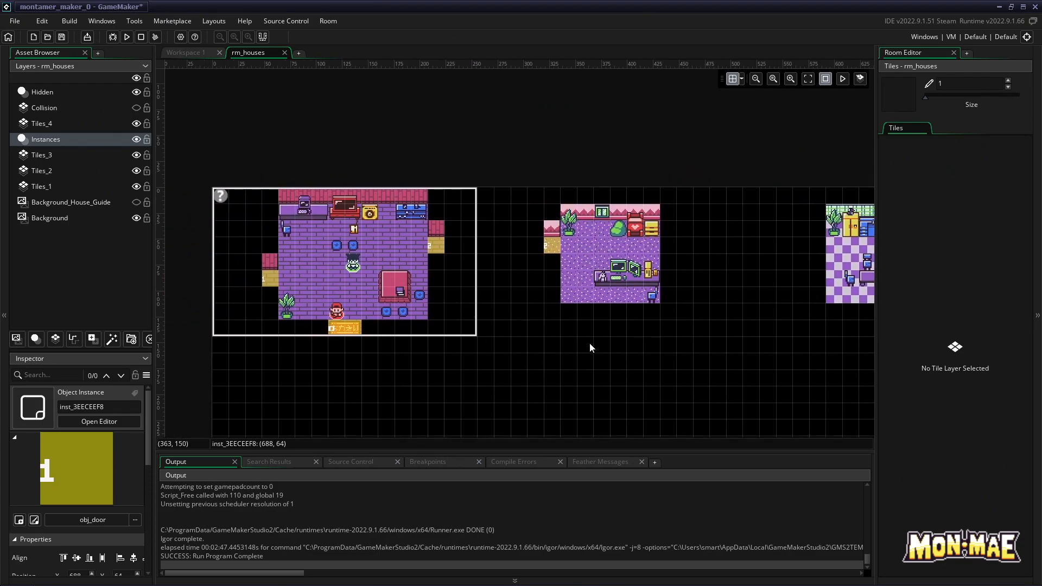
# Open the properties of the number 2 door in the first house room and shrink the output panel to enlarge the workspace
pyautogui.doubleClick(441, 249)
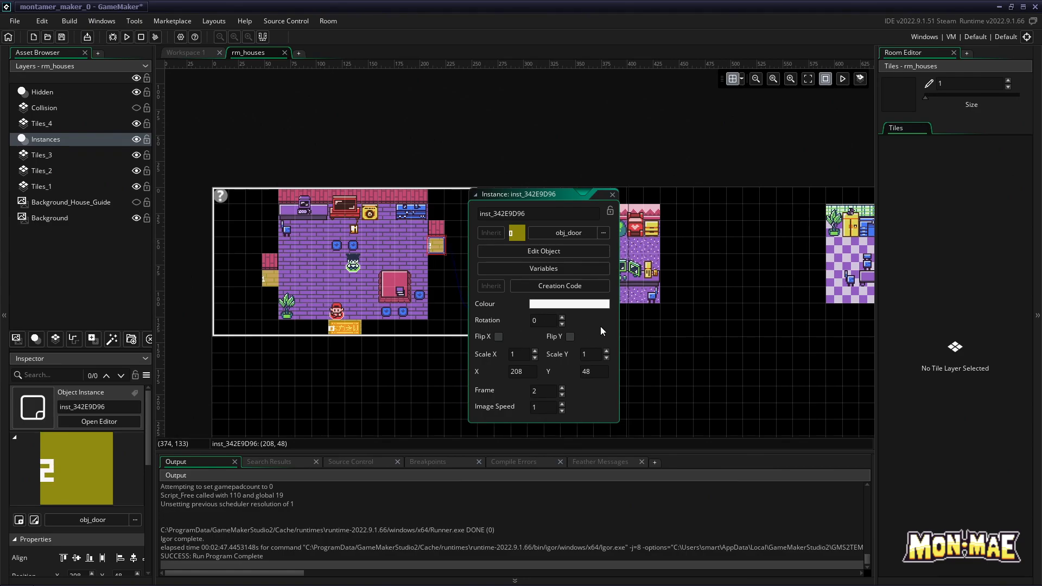
pyautogui.click(553, 392)
pyautogui.moveTo(548, 194); pyautogui.dragTo(556, 279)
pyautogui.moveTo(670, 451); pyautogui.dragTo(683, 570)
# Try raising the number 2 door's frame to 7, return it to 2 and close the instance properties
pyautogui.click(560, 463)
pyautogui.click(559, 463)
pyautogui.click(559, 463)
pyautogui.click(560, 463)
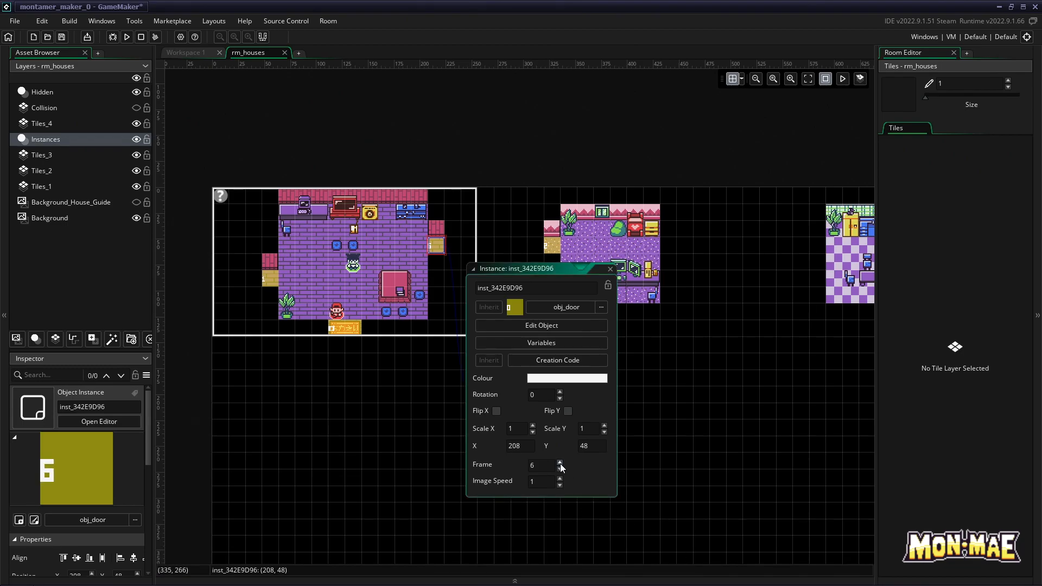
pyautogui.click(559, 463)
pyautogui.click(560, 469)
pyautogui.click(559, 469)
pyautogui.click(560, 469)
pyautogui.click(560, 469)
pyautogui.click(560, 469)
pyautogui.click(610, 269)
# Compare the matching number 2 and number 1 door pairs between the house rooms and check the exit door
pyautogui.click(557, 247)
pyautogui.click(440, 245)
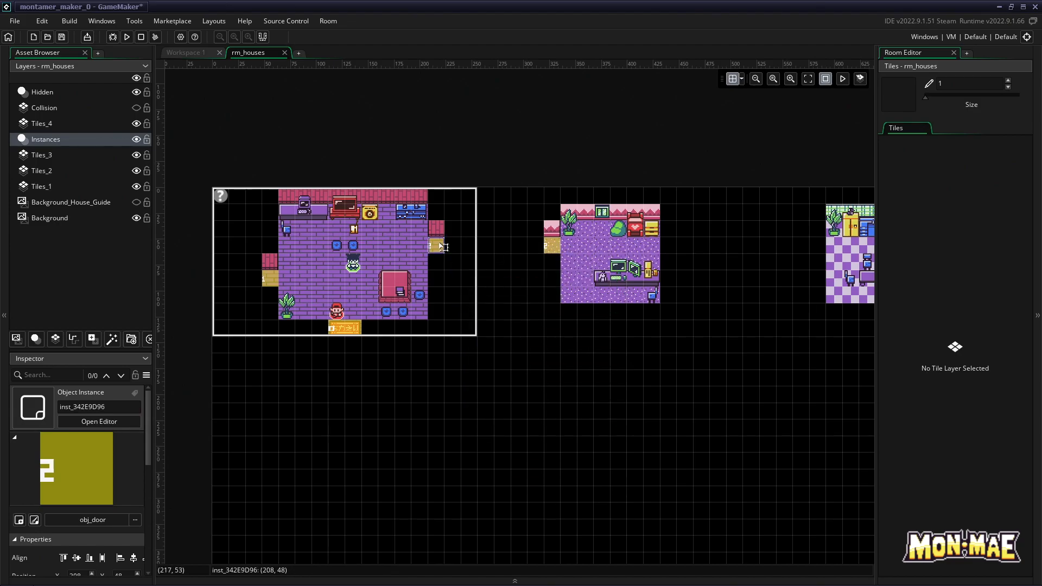
pyautogui.click(554, 247)
pyautogui.moveTo(547, 364); pyautogui.dragTo(474, 346, button='middle')
pyautogui.click(197, 261)
pyautogui.click(854, 244)
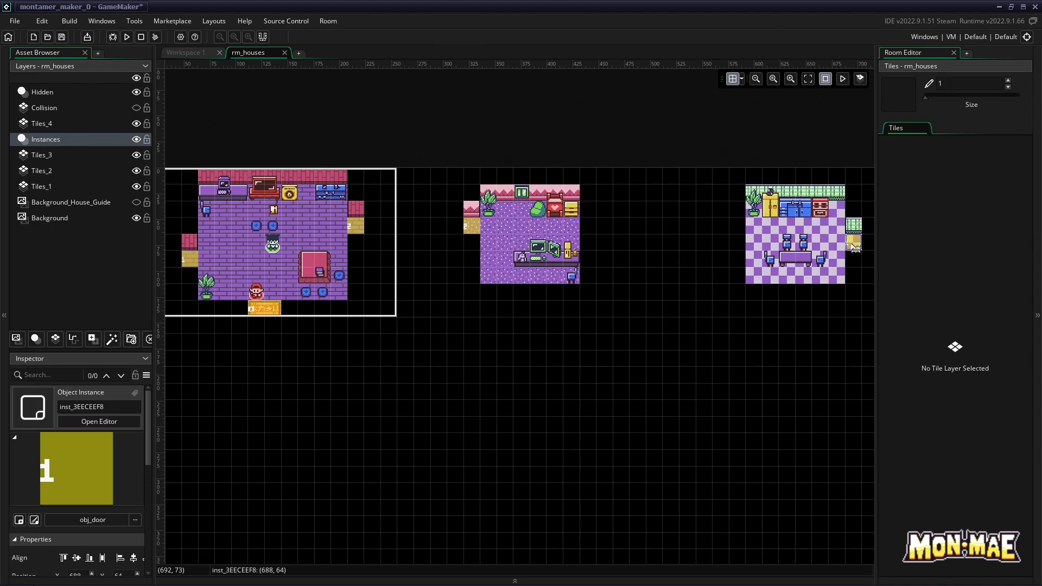
pyautogui.click(276, 309)
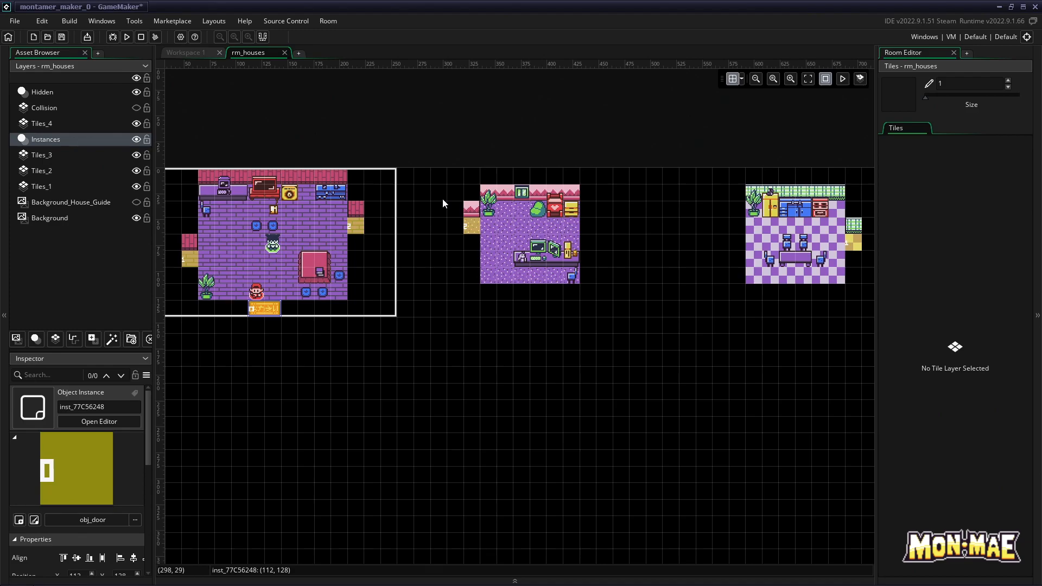
# Open the variables of the first house's exit door and examine its room_to_go_to value
pyautogui.doubleClick(267, 312)
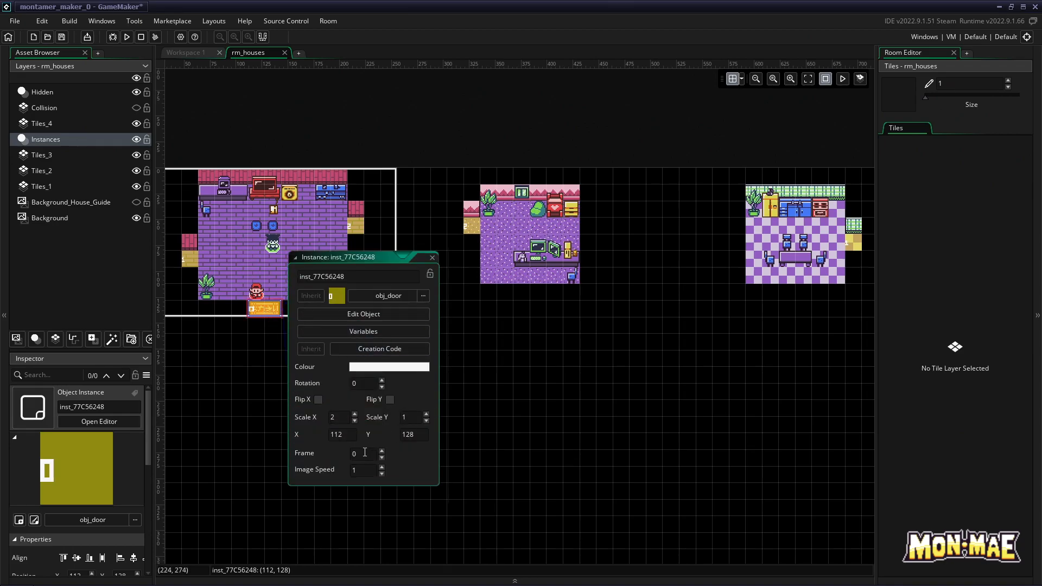
pyautogui.click(370, 331)
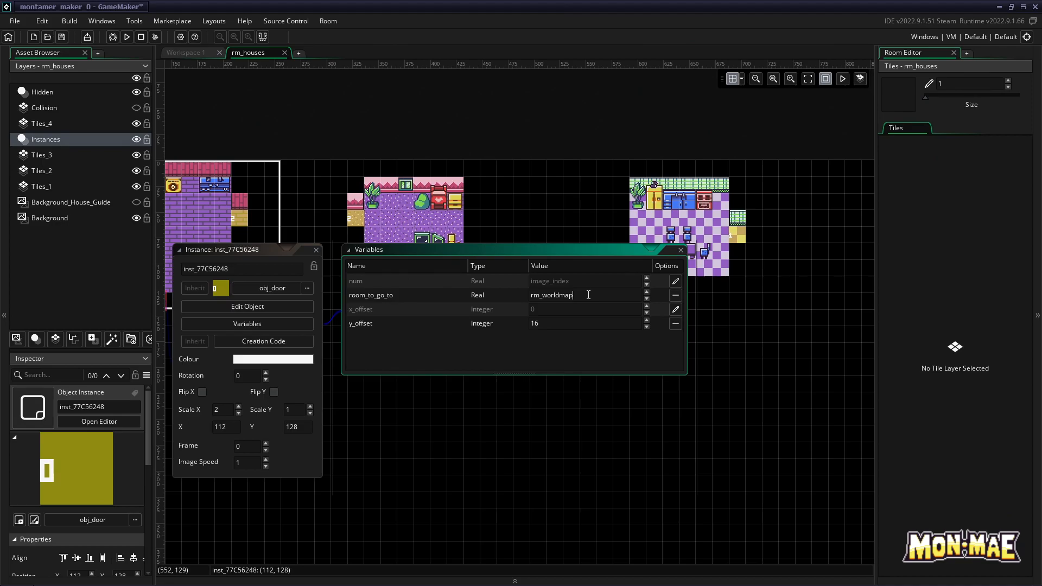
pyautogui.moveTo(575, 295); pyautogui.dragTo(529, 298)
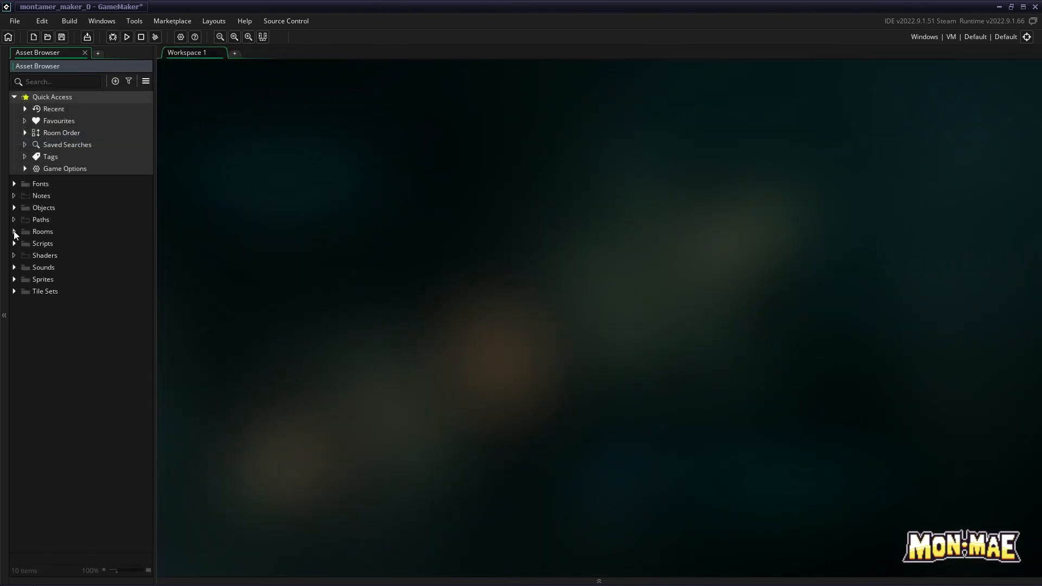
# Open the rm_worldmap room and display the purple house's entrance door at close range
pyautogui.doubleClick(55, 231)
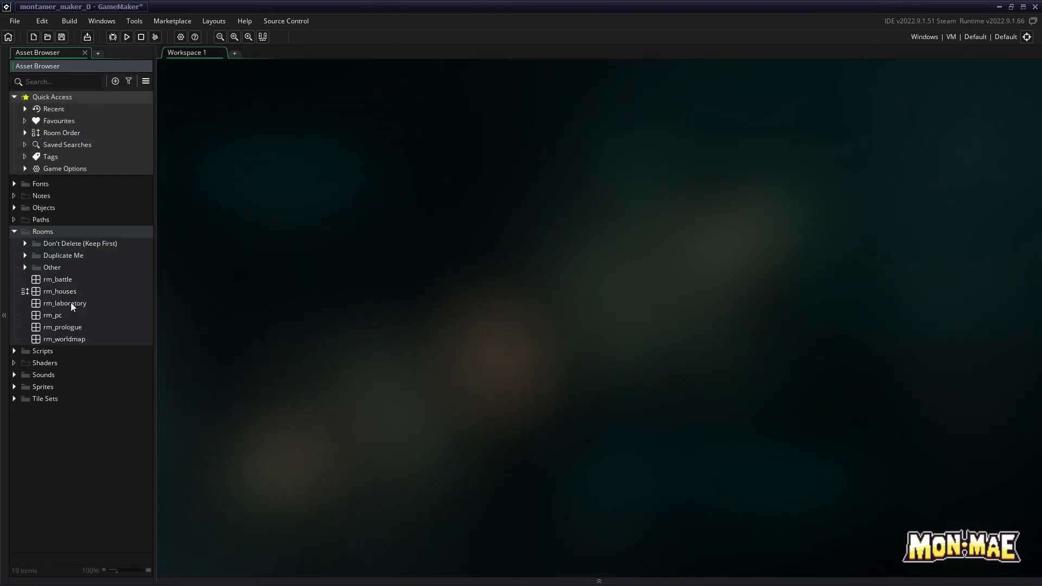
pyautogui.doubleClick(67, 341)
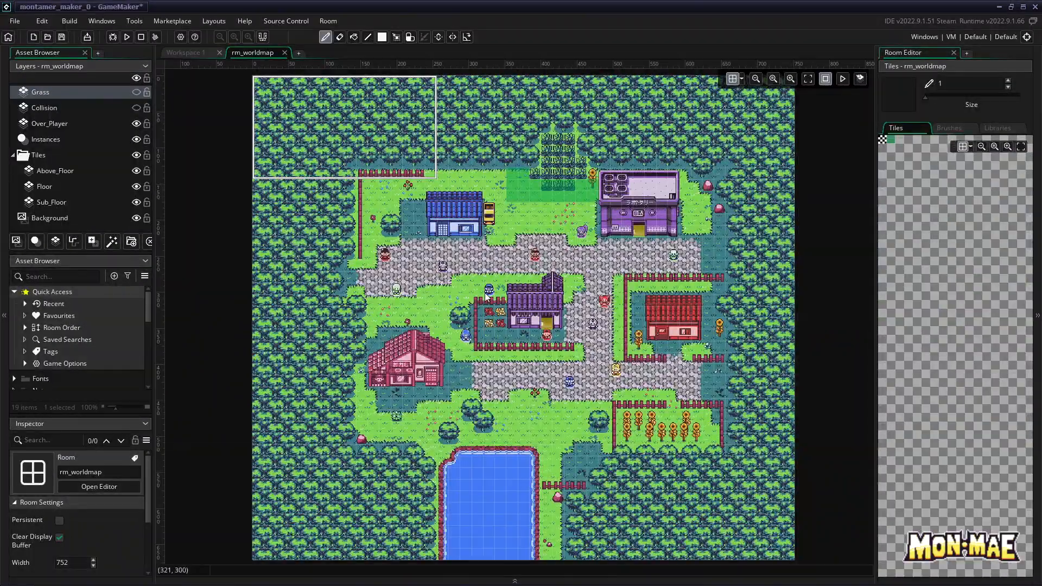
pyautogui.moveTo(578, 345); pyautogui.dragTo(449, 313, button='middle')
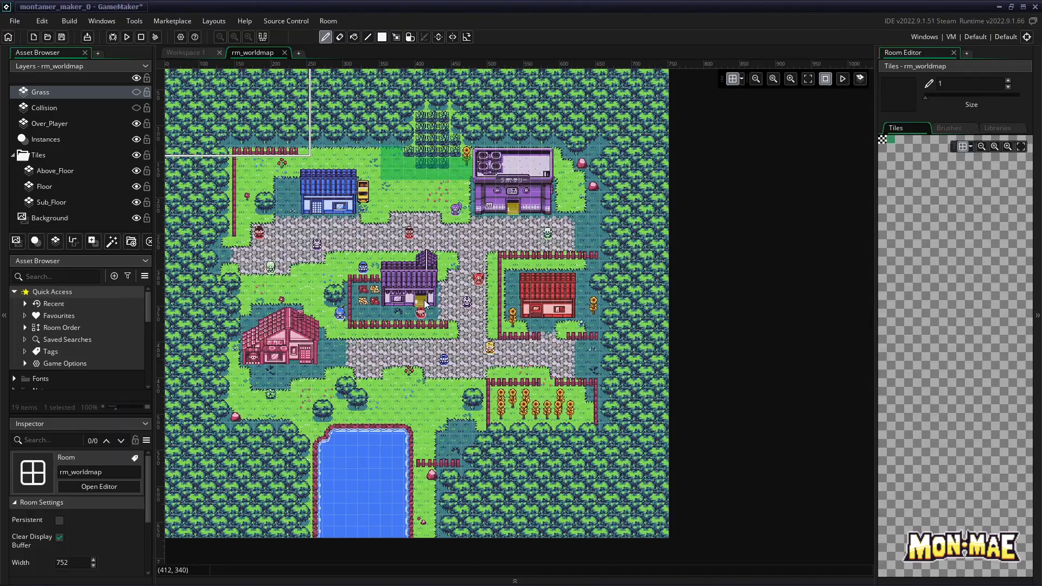
pyautogui.click(791, 79)
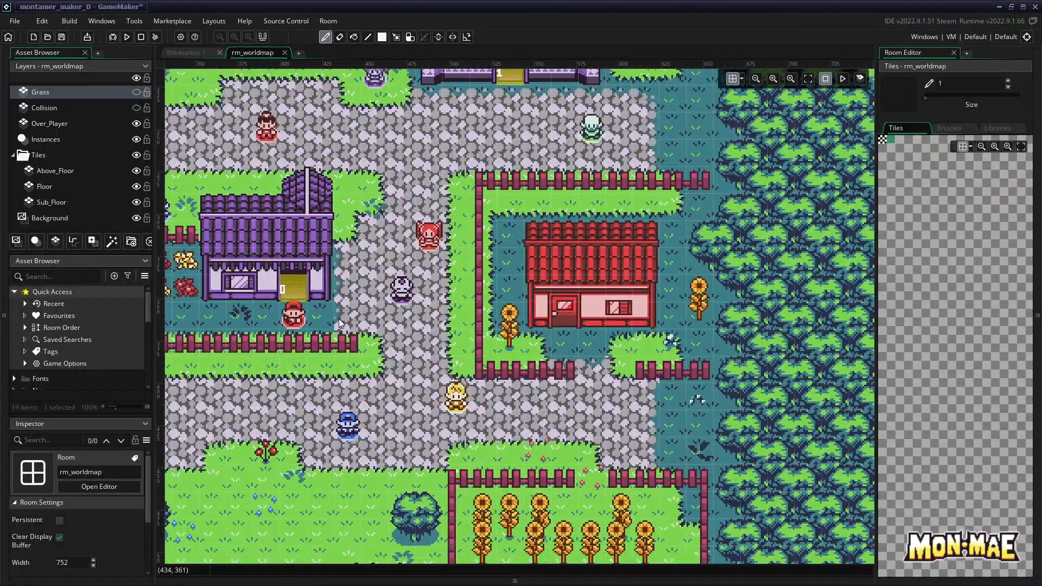
# On the Instances layer, open the variables of the purple house's entrance door and examine its room_to_go_to and y_offset values
pyautogui.moveTo(339, 318); pyautogui.dragTo(416, 313, button='middle')
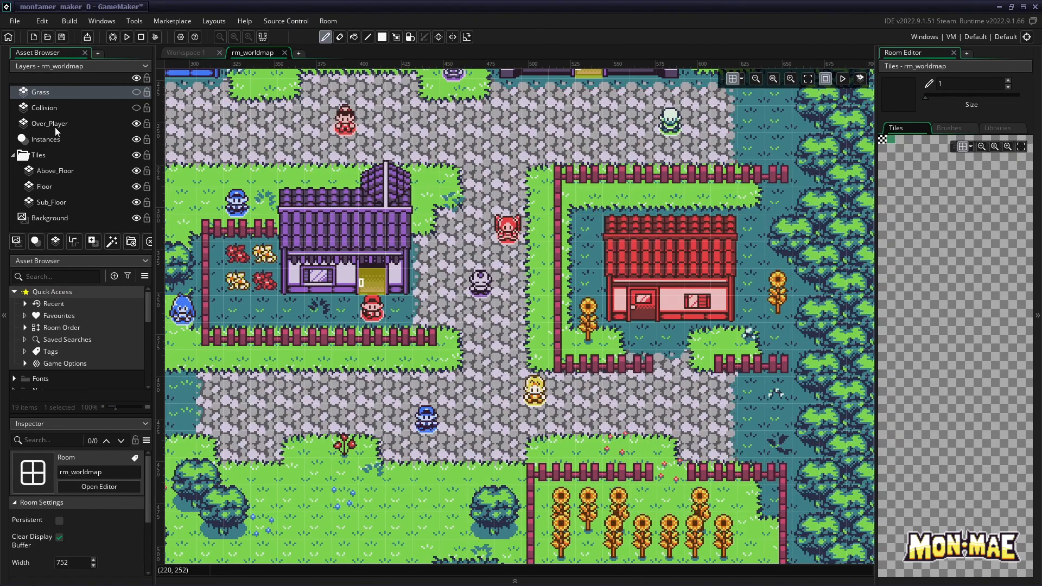
pyautogui.click(51, 141)
pyautogui.click(373, 277)
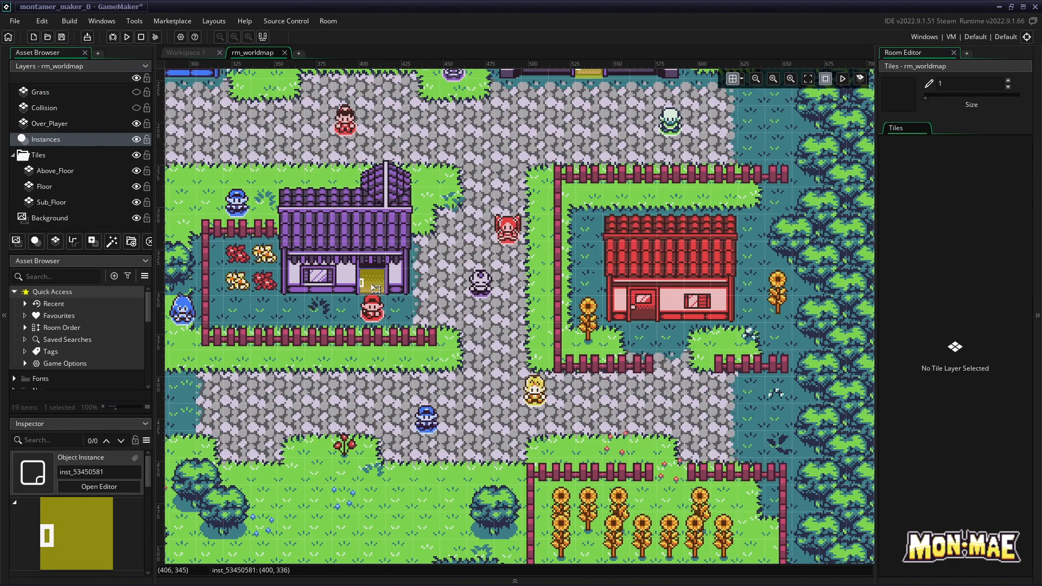
pyautogui.doubleClick(376, 288)
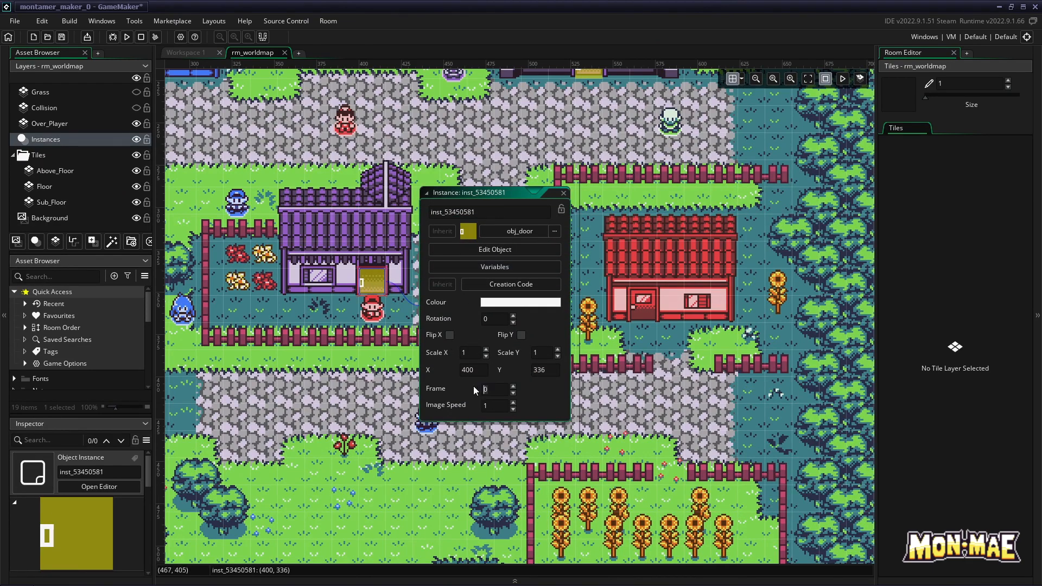
pyautogui.click(493, 269)
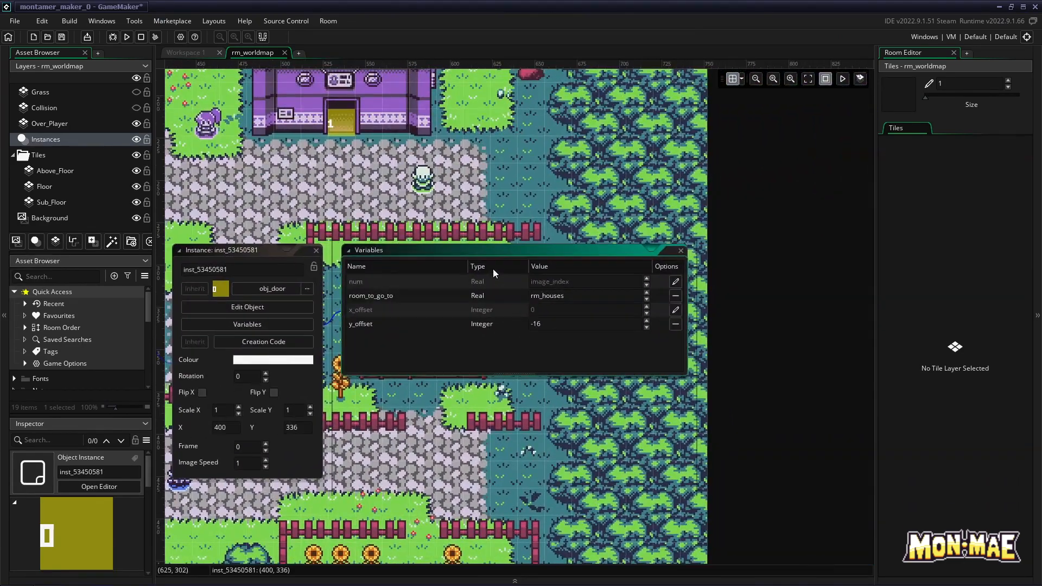
pyautogui.click(570, 294)
pyautogui.moveTo(248, 248); pyautogui.dragTo(369, 250)
pyautogui.moveTo(217, 308); pyautogui.dragTo(335, 276, button='middle')
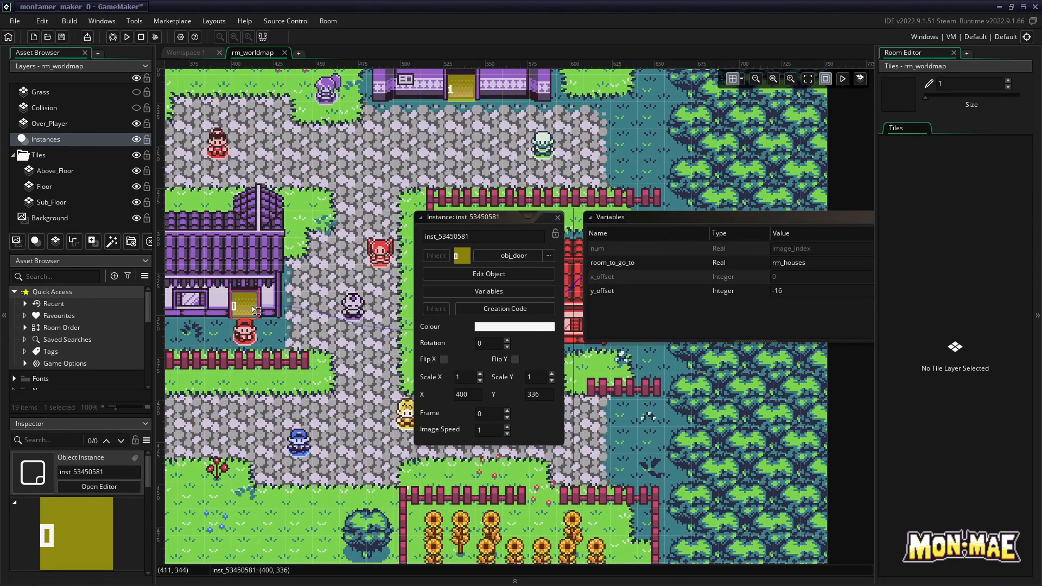
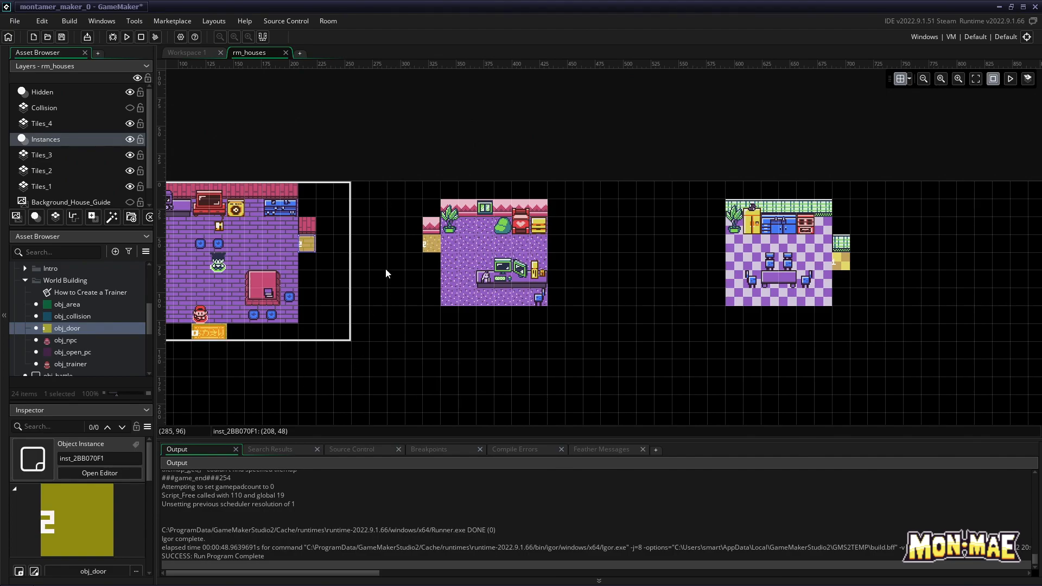
# Set the x_offset variable of the first house room's number 2 door to 16 and close its instance properties
pyautogui.doubleClick(312, 246)
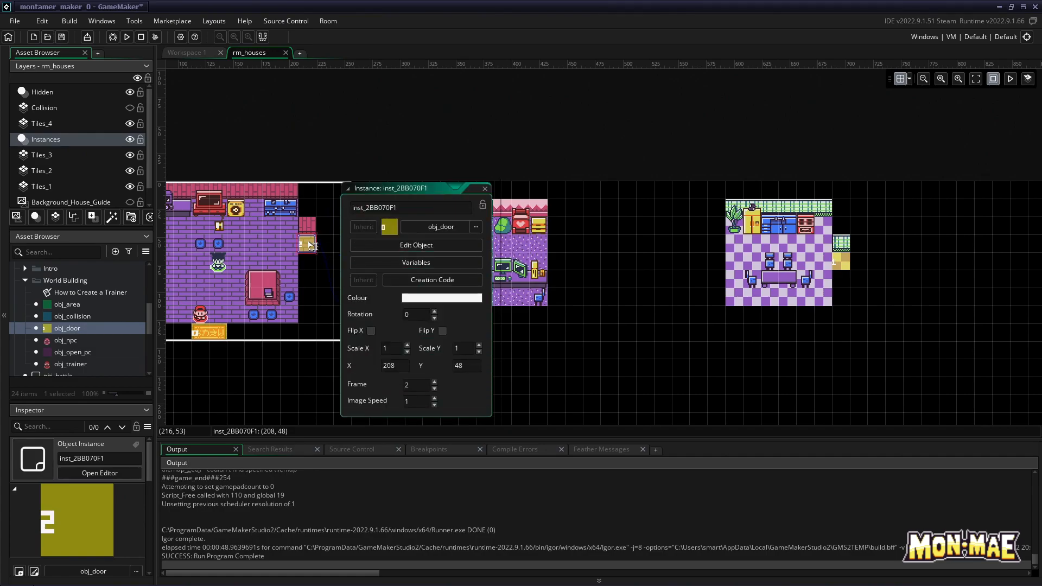
pyautogui.click(402, 263)
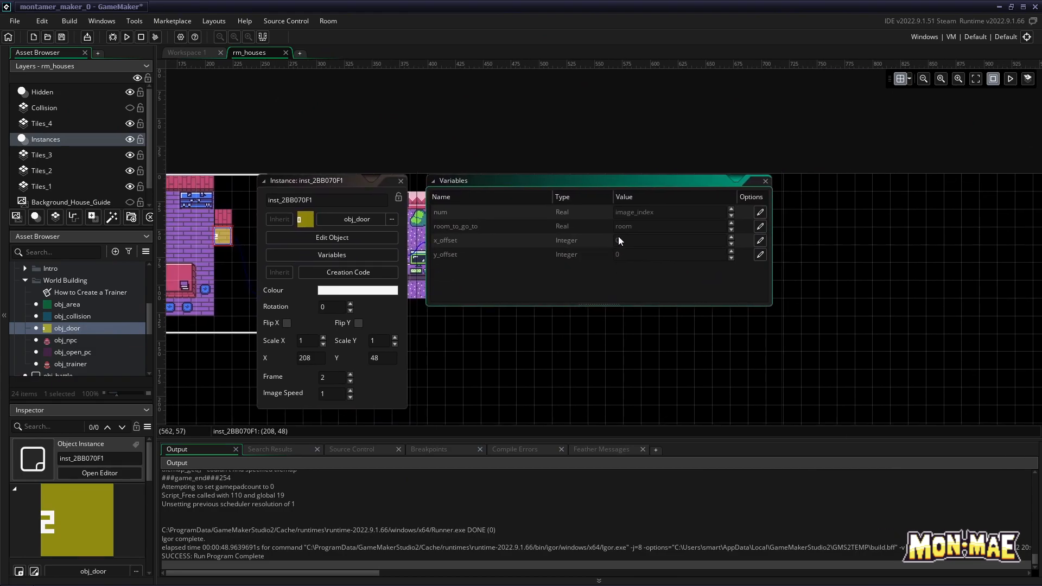
pyautogui.click(760, 241)
pyautogui.write('16')
pyautogui.moveTo(347, 181); pyautogui.dragTo(348, 281)
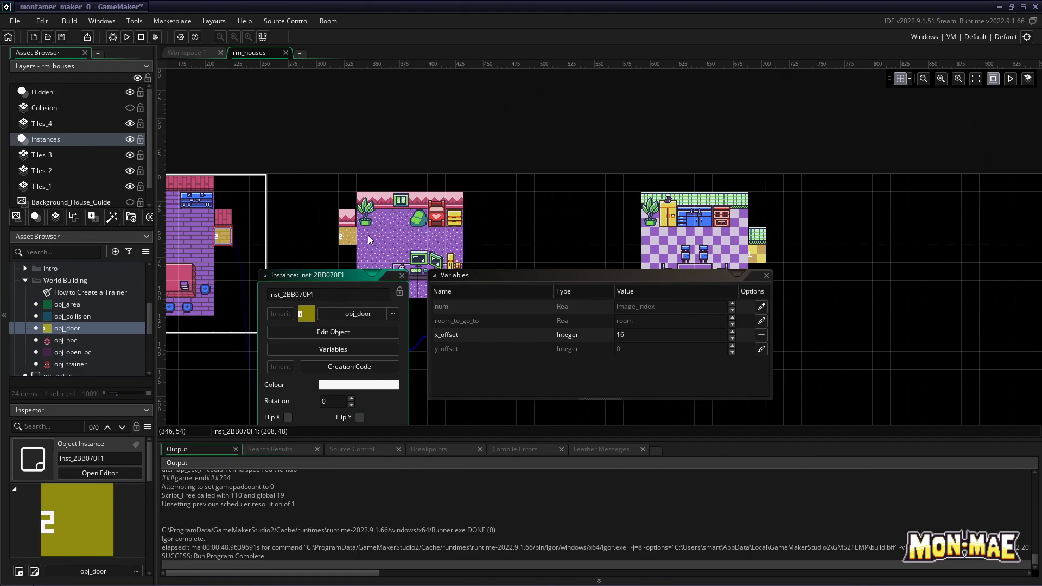
pyautogui.click(402, 276)
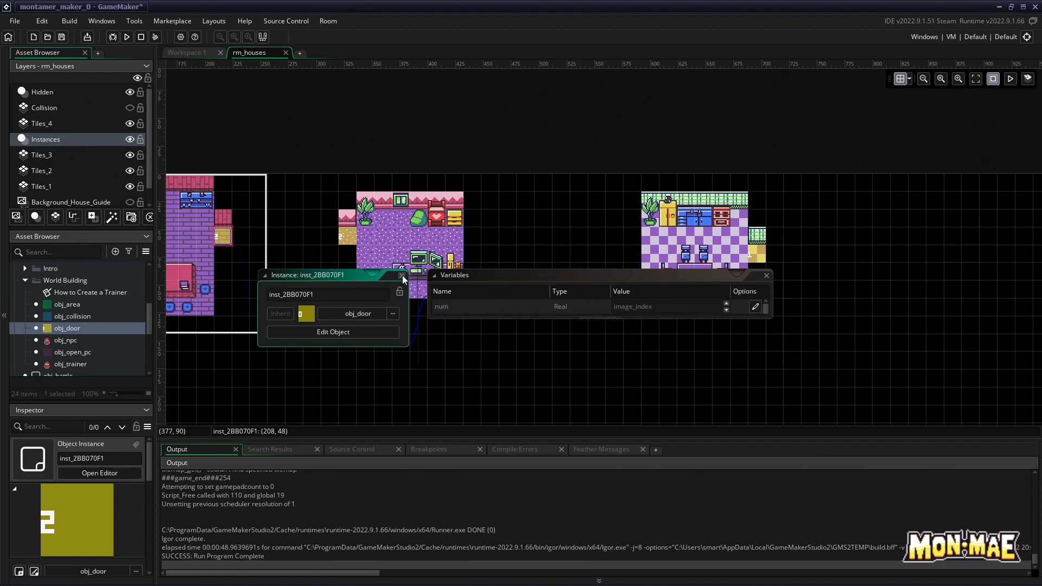
# Set the x_offset variable of the pink-walled room's number 2 door to -16 and close its instance properties
pyautogui.doubleClick(352, 240)
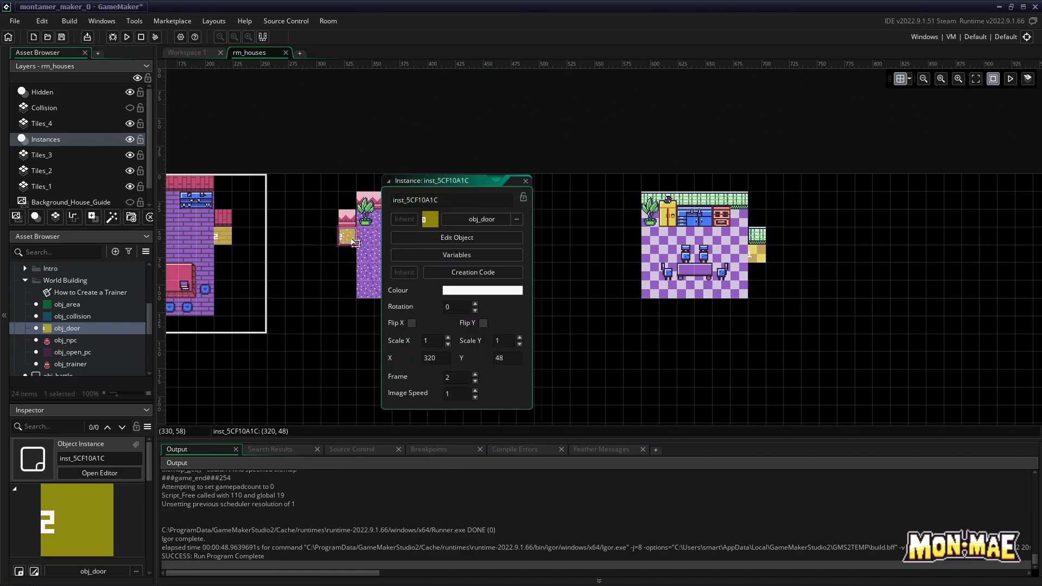
pyautogui.click(469, 255)
pyautogui.click(760, 241)
pyautogui.press('BackSpace')
pyautogui.write('-16')
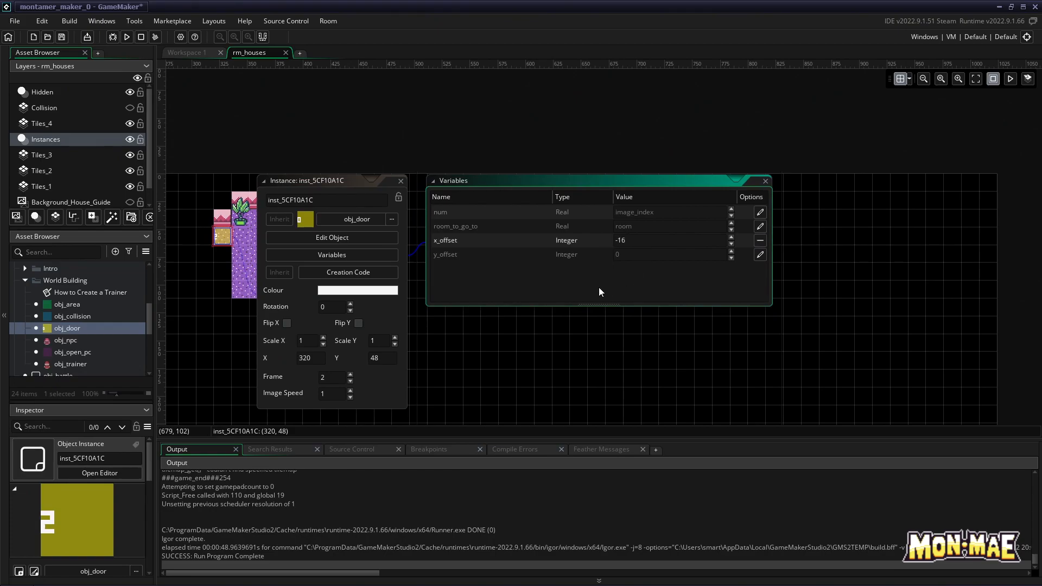
pyautogui.moveTo(520, 366); pyautogui.dragTo(725, 375, button='middle')
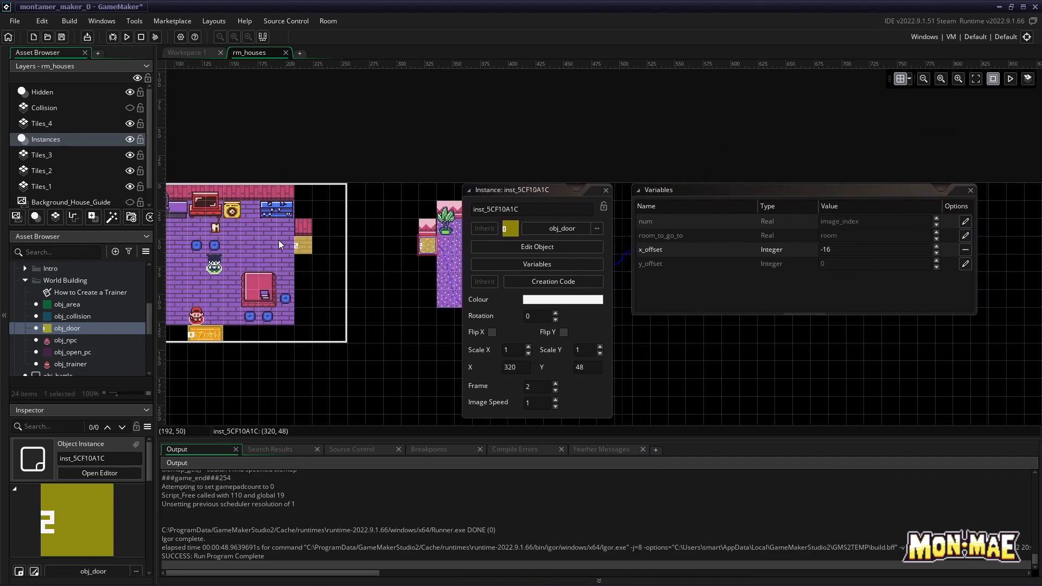
pyautogui.click(606, 189)
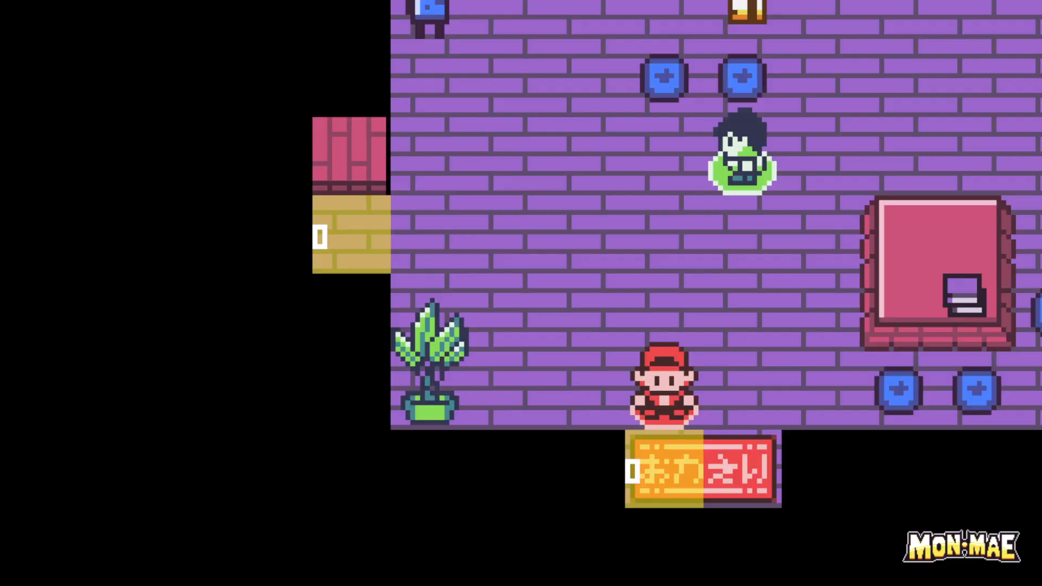
# Test the number 2 doors in the running game by walking from the first house room into the pink-walled room and back
pyautogui.press('Up')
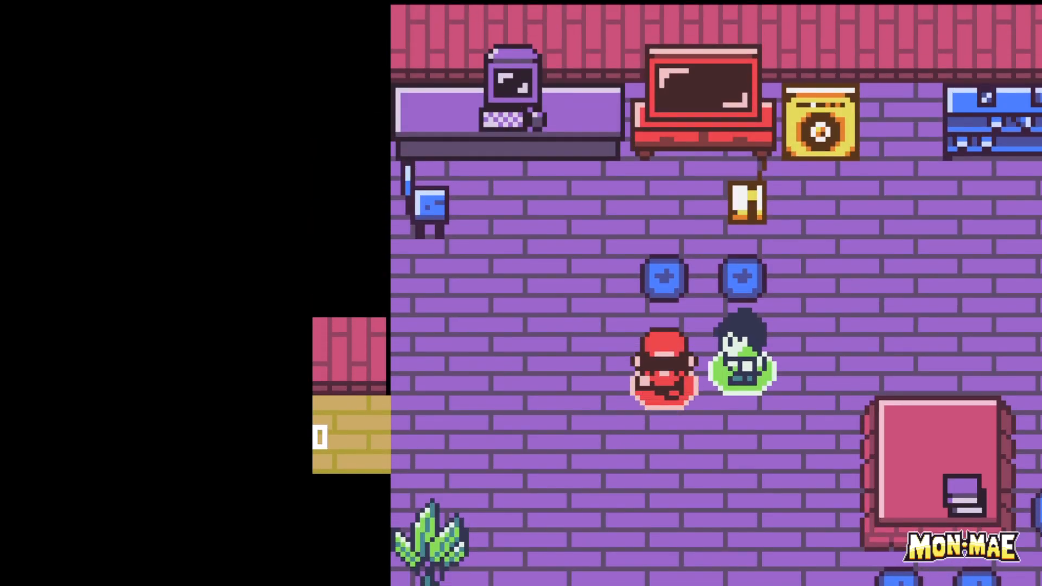
pyautogui.press('Right')
pyautogui.press('Right')
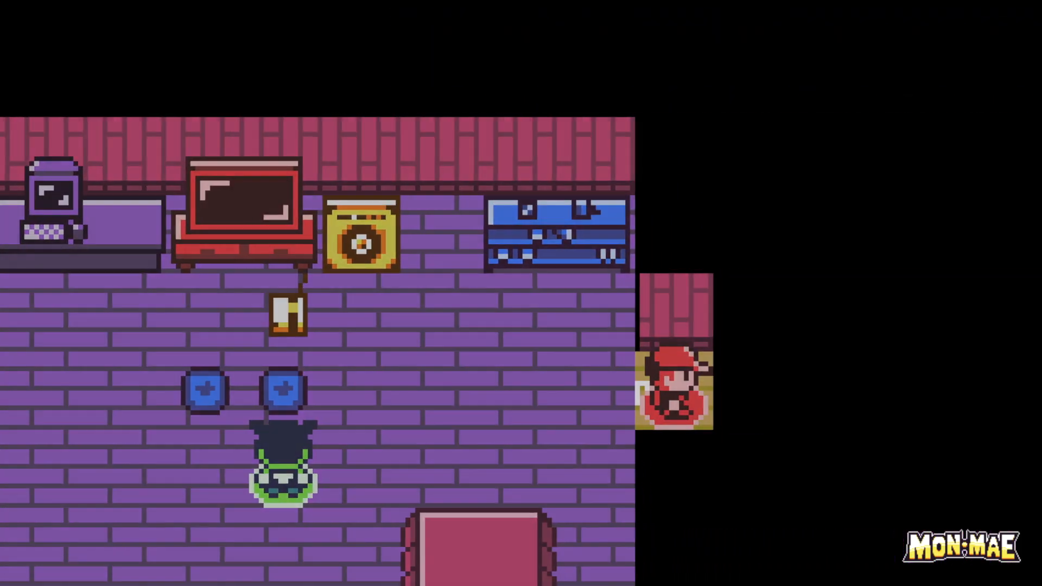
pyautogui.press('Right')
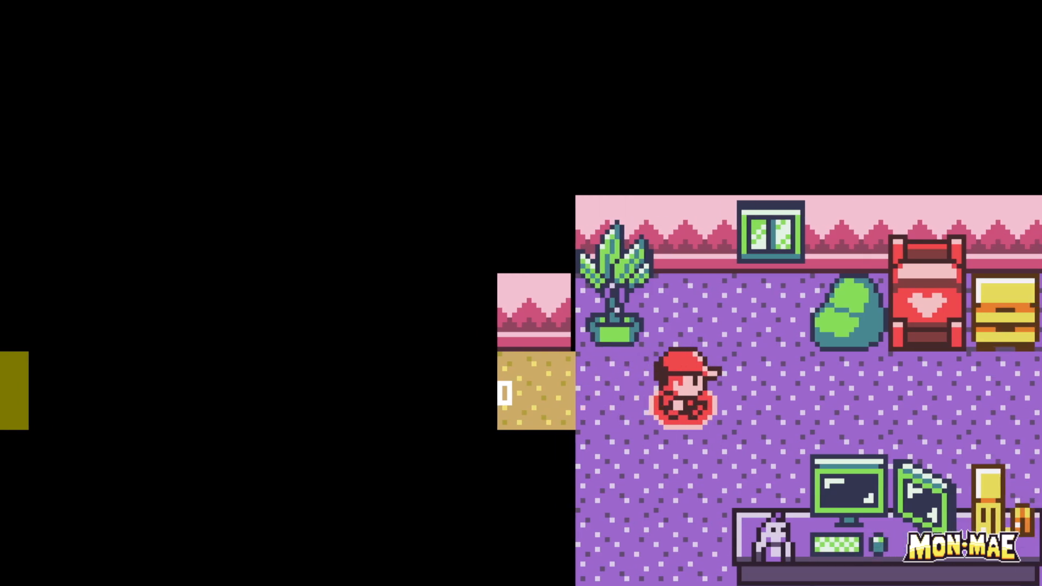
pyautogui.press('Left')
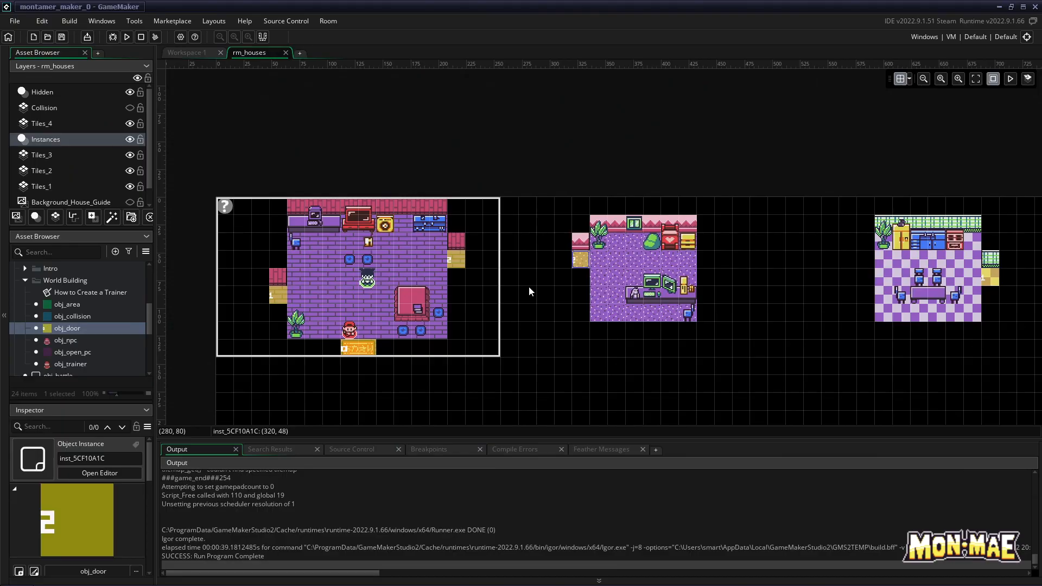
# Delete the first house's exit door and place a new obj_door over the doormat with a horizontal scale of 2
pyautogui.click(365, 350)
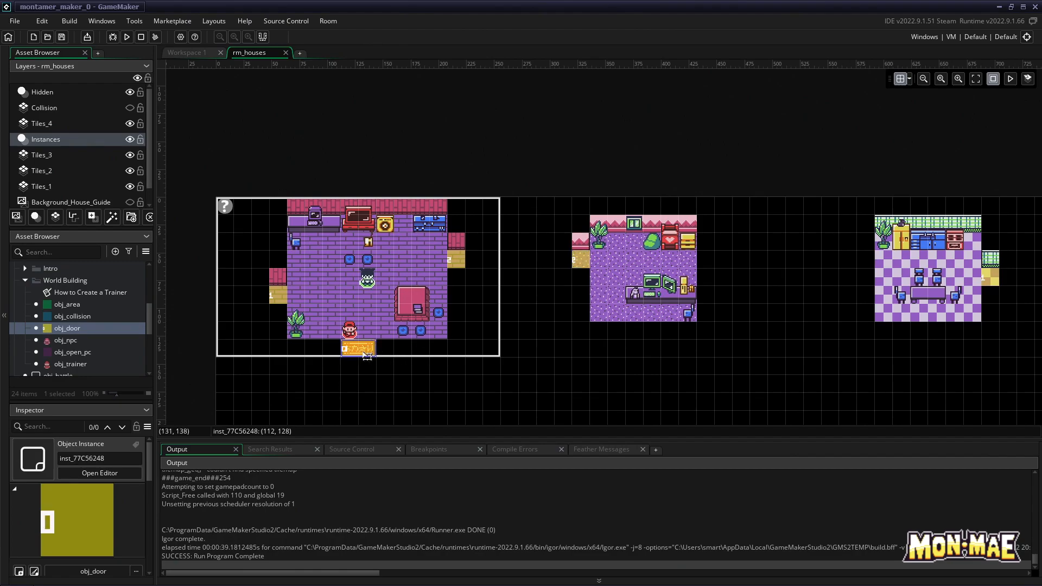
pyautogui.press('Delete')
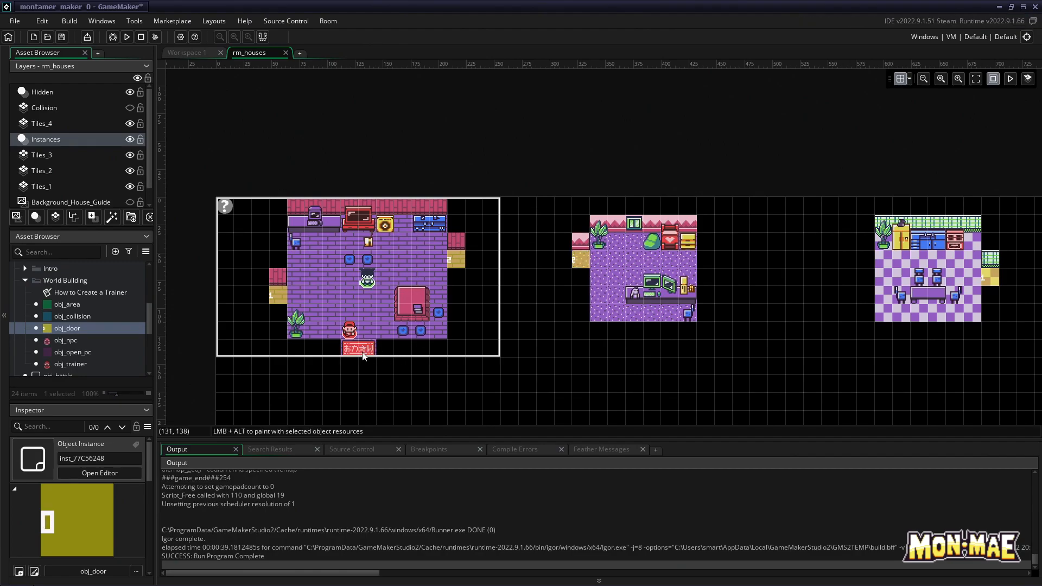
pyautogui.moveTo(77, 330); pyautogui.dragTo(377, 352)
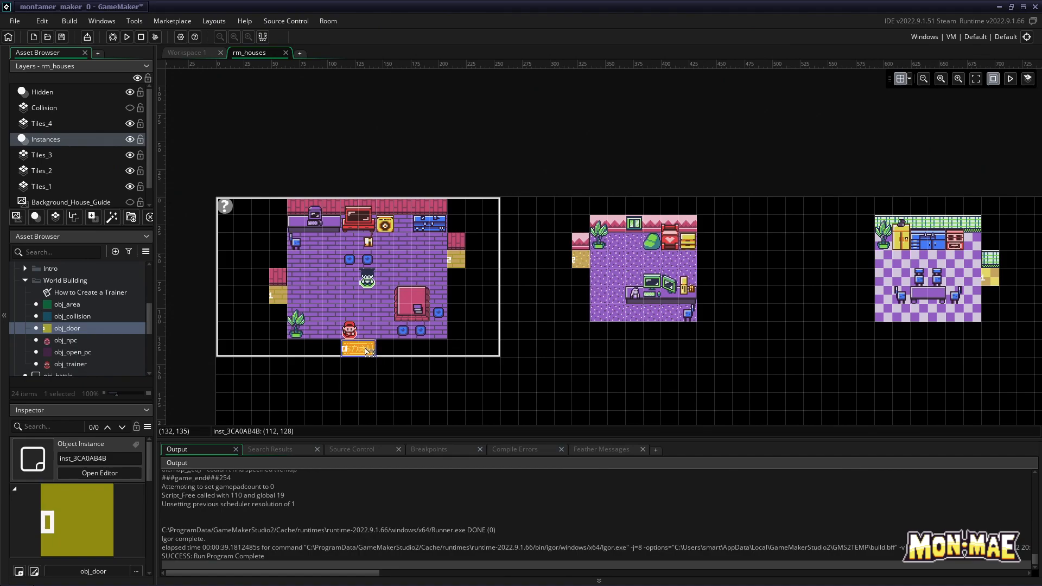
# Set the new exit door's room_to_go_to variable to rm_worldmap and check that room's name among the project's room assets
pyautogui.doubleClick(367, 352)
pyautogui.scroll(-2, 415, 355)
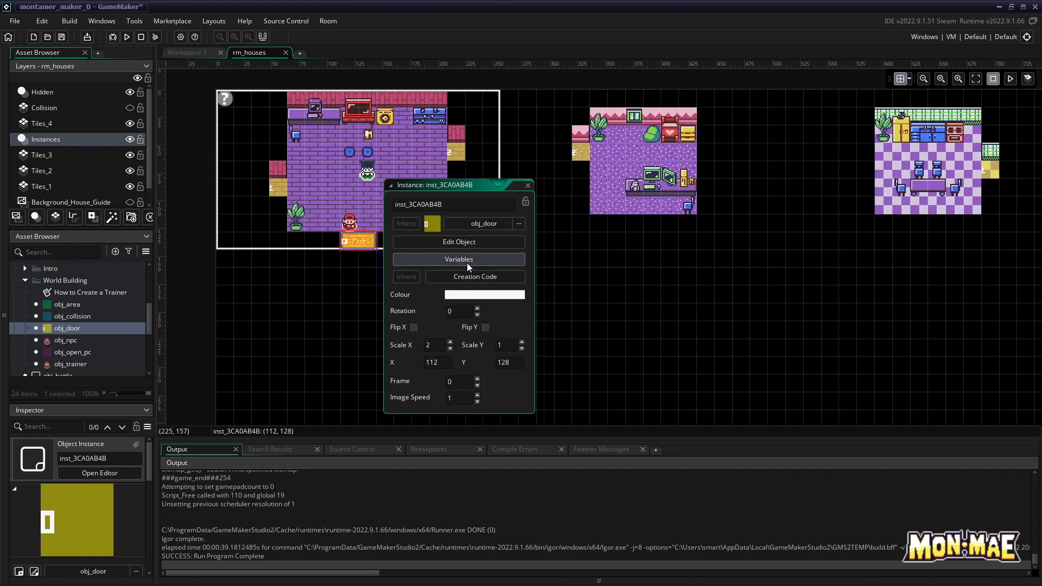
pyautogui.click(467, 260)
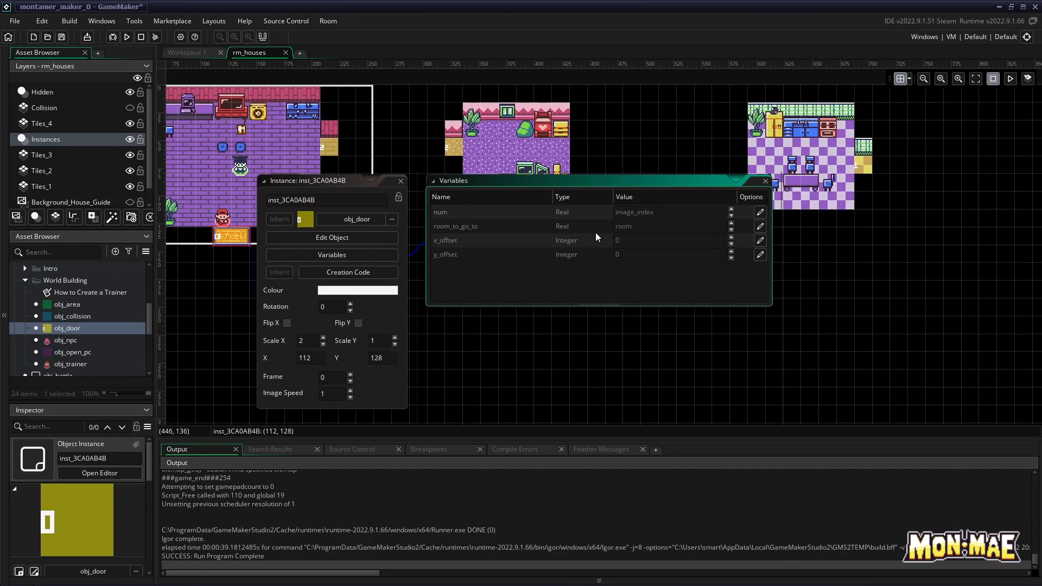
pyautogui.click(761, 226)
pyautogui.doubleClick(646, 225)
pyautogui.write('rm_worldmap')
pyautogui.scroll(-3, 116, 316)
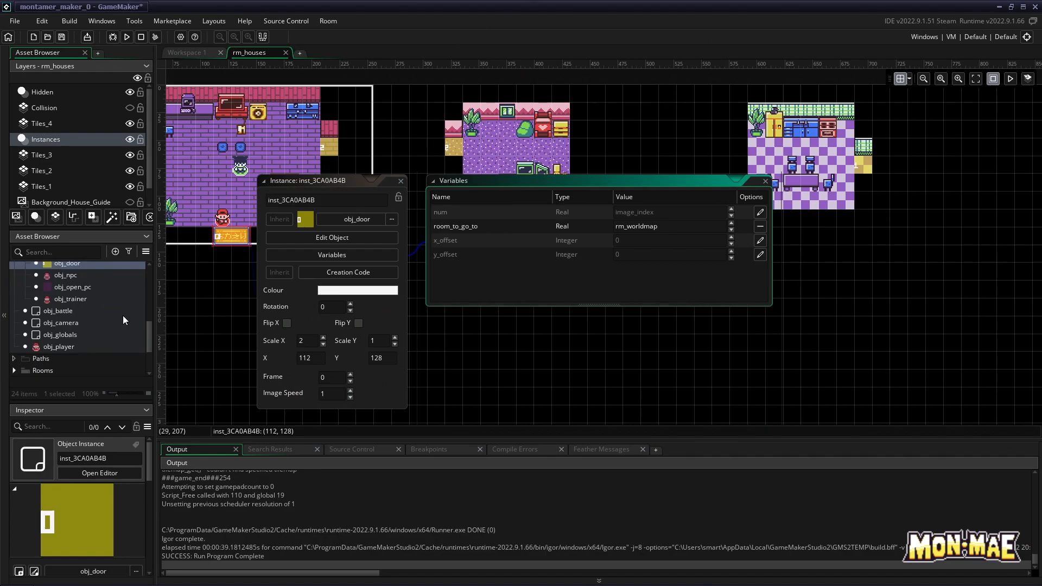
pyautogui.click(13, 349)
pyautogui.scroll(-3, 112, 327)
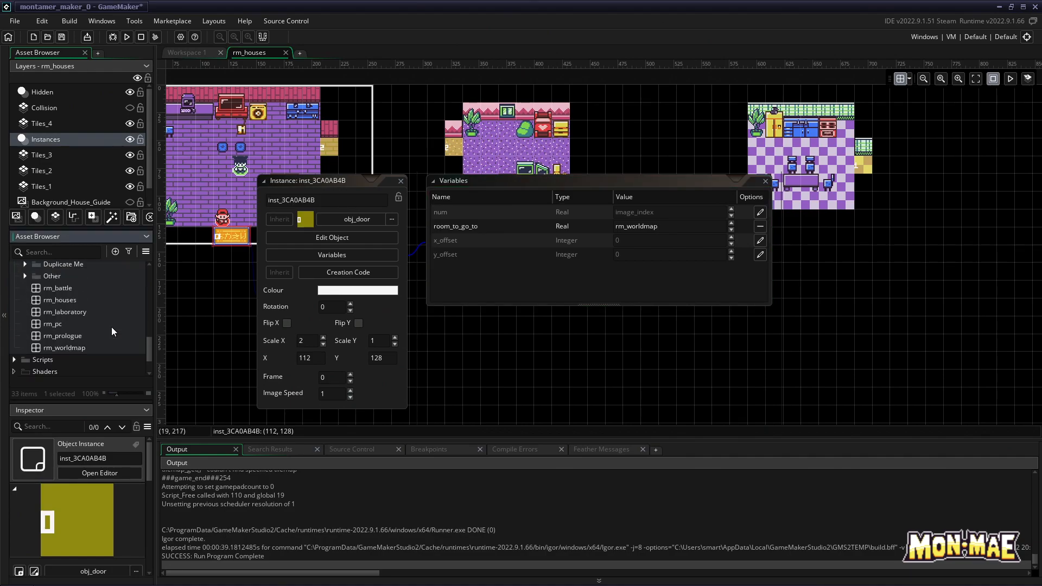
pyautogui.click(71, 348)
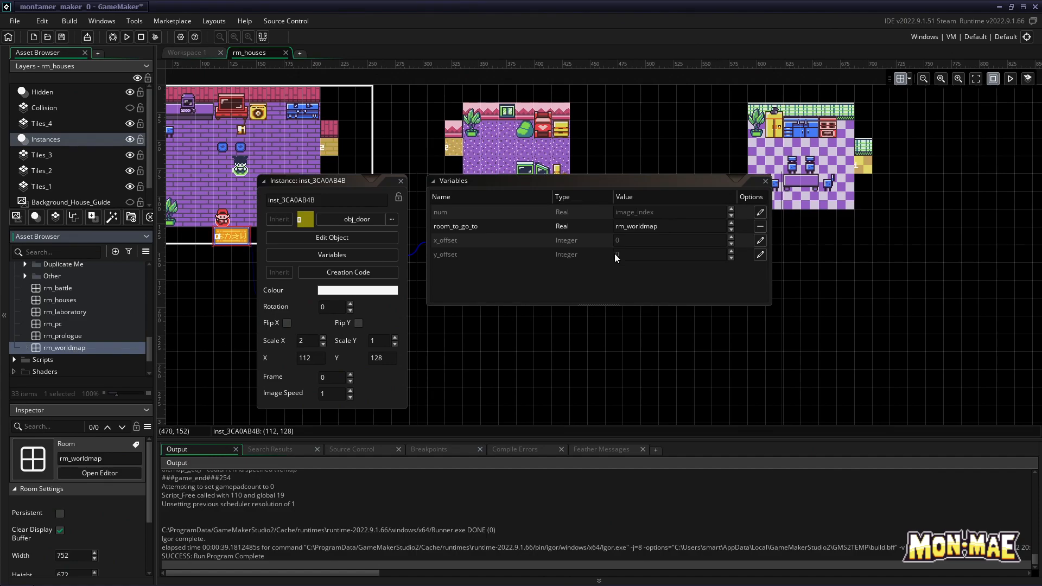
# Set the new exit door's y_offset variable to 16
pyautogui.click(646, 255)
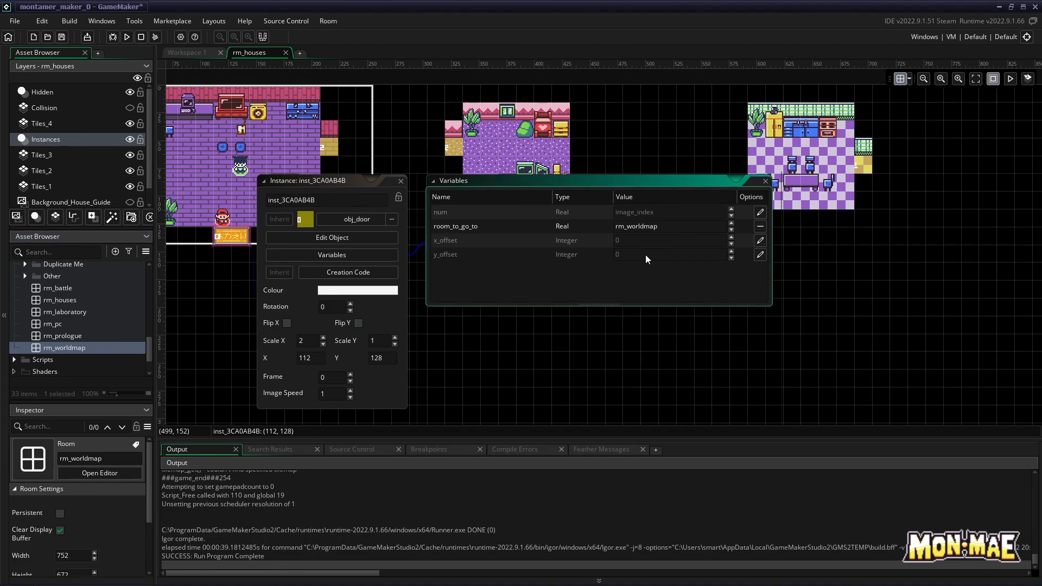
pyautogui.click(761, 255)
pyautogui.write('16')
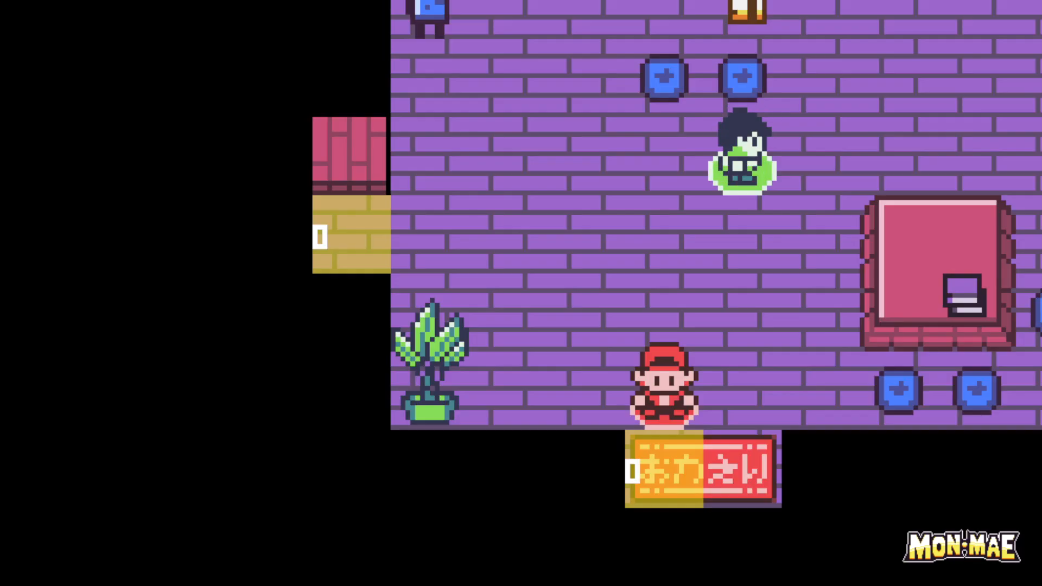
# Test the exit door in the running game by leaving the house onto the world map and walking back to its entrance
pyautogui.press('Down')
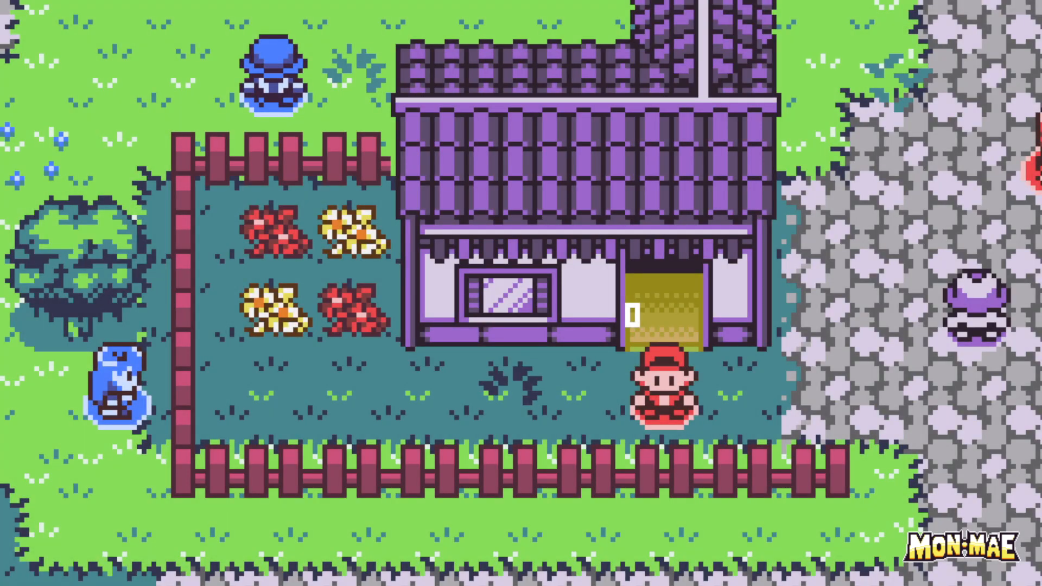
pyautogui.press('Left')
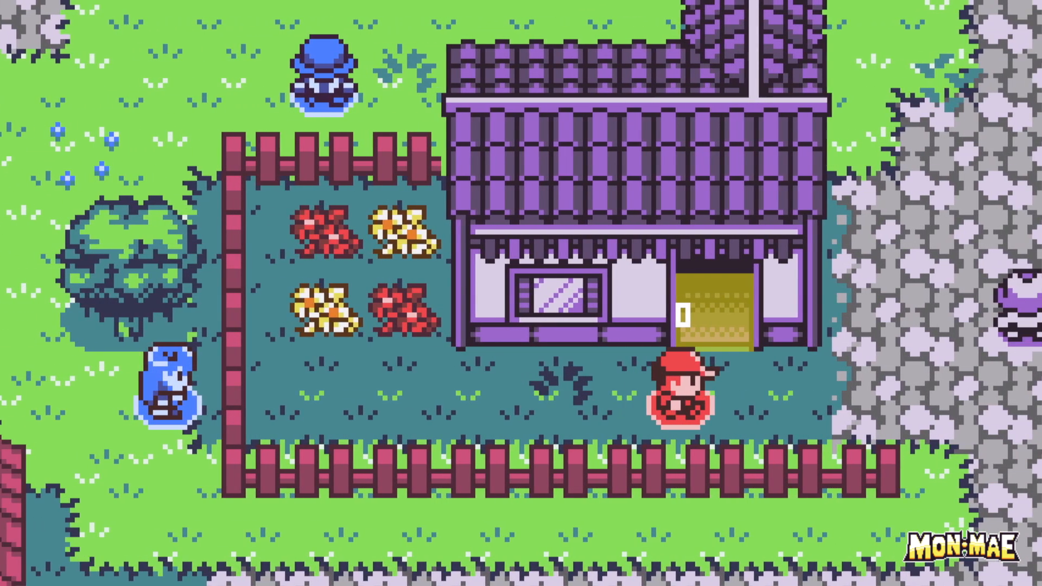
pyautogui.press('Up')
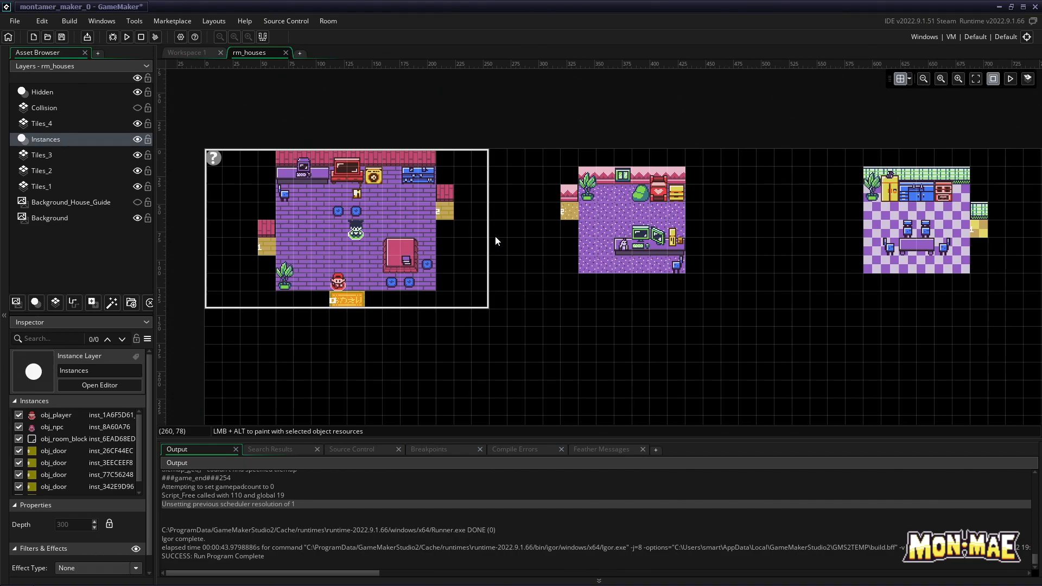
# Compare the linked number 2 doors of the first house room and the pink-walled room by selecting each in turn
pyautogui.click(452, 217)
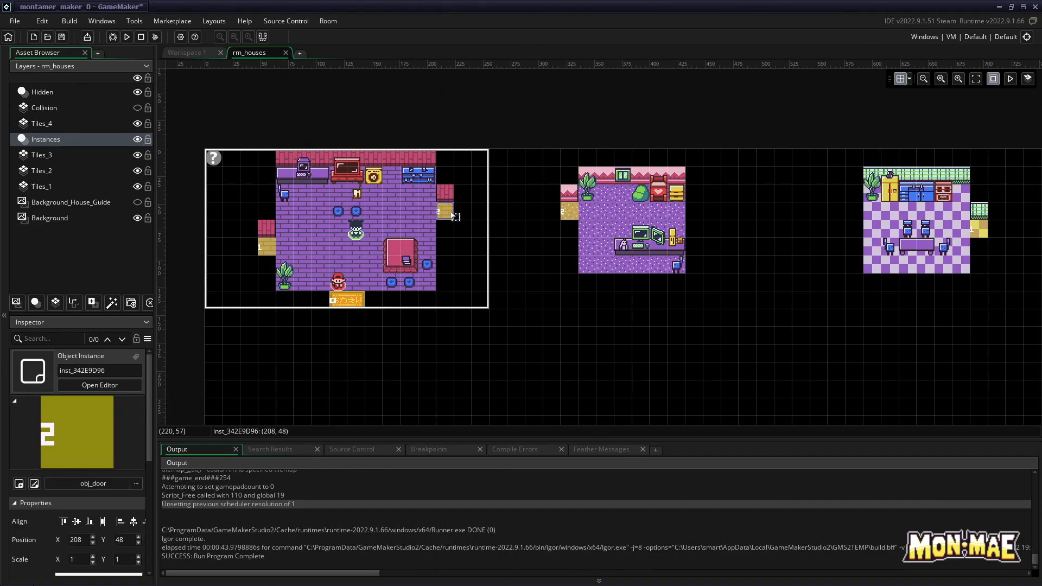
pyautogui.click(569, 213)
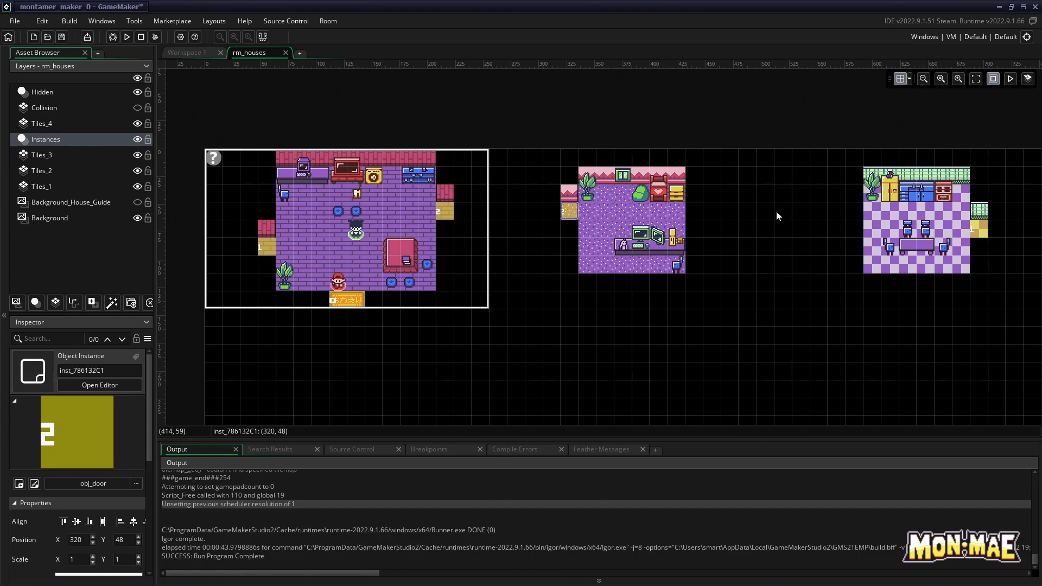
pyautogui.click(445, 211)
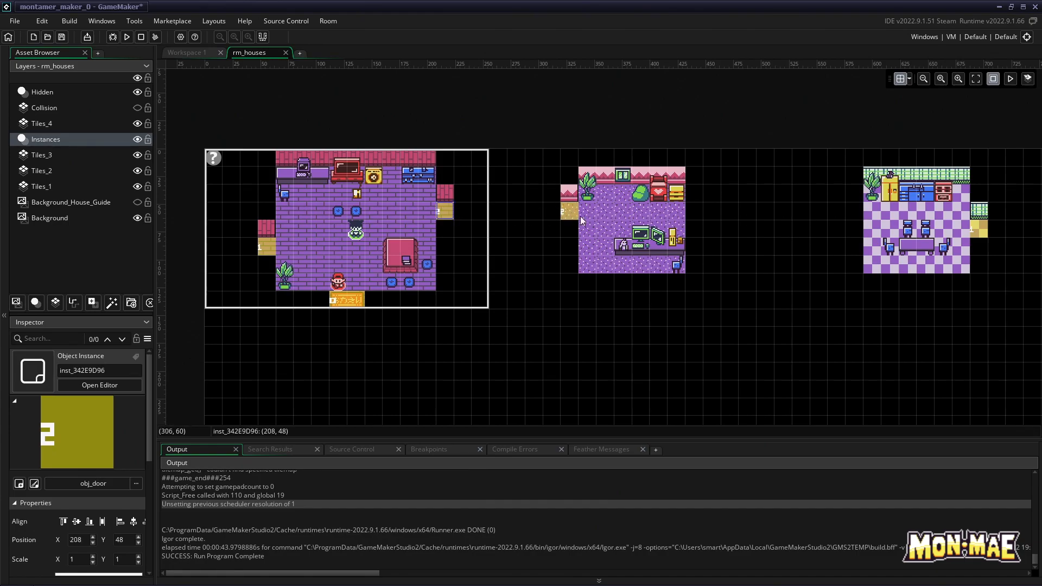
pyautogui.click(575, 214)
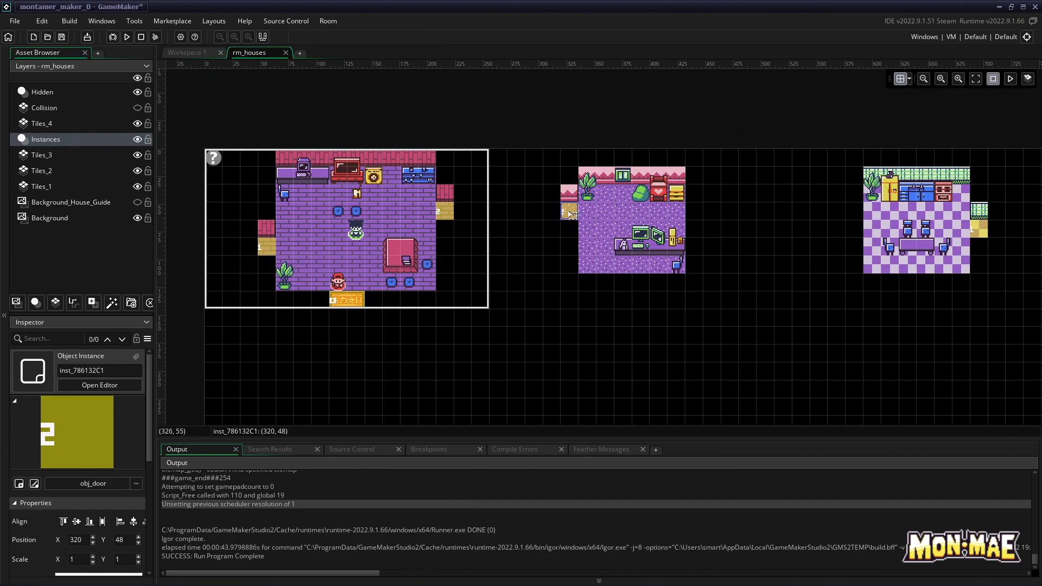
# Delete the two linked number 2 doors from the first house room and the pink-walled room
pyautogui.click(446, 211)
pyautogui.press('Delete')
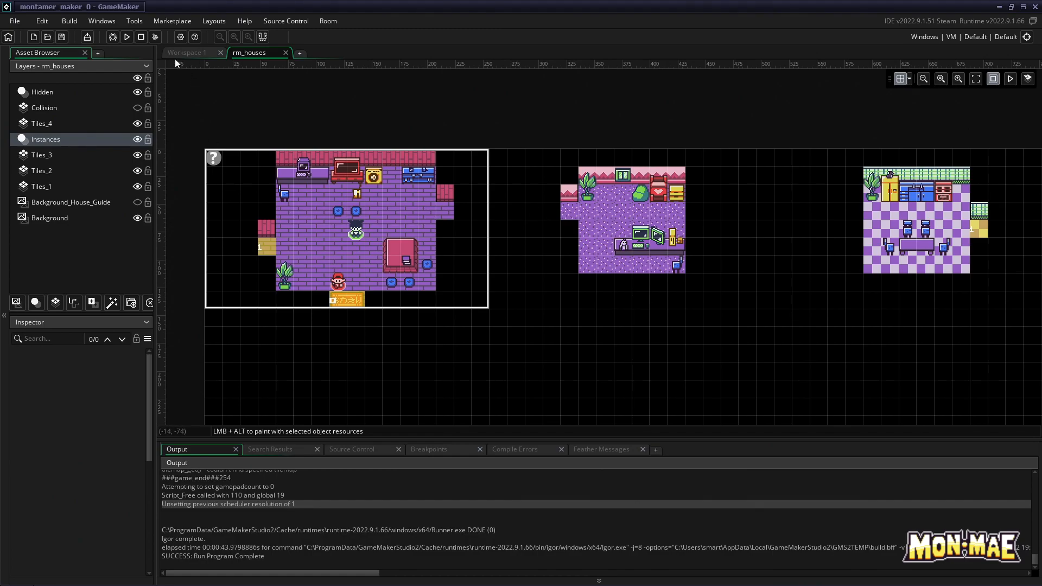
# Show the Asset Browser and dock it between the room's layer list and the Inspector
pyautogui.click(107, 24)
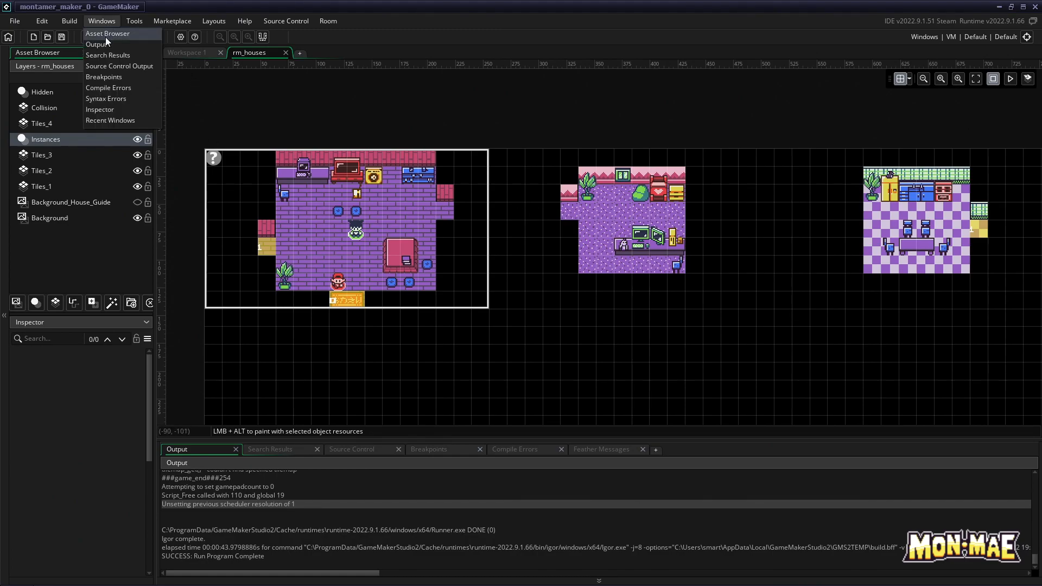
pyautogui.click(105, 37)
pyautogui.moveTo(465, 180); pyautogui.dragTo(64, 242)
pyautogui.scroll(-3, 100, 310)
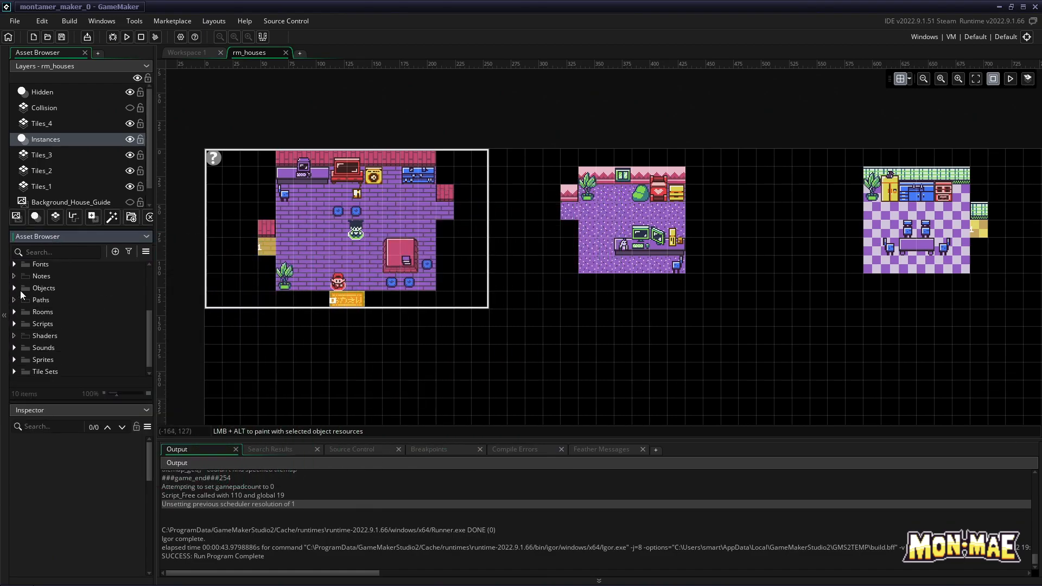
# Place an obj_door instance from the World Building objects in the first room's right doorway and another in the pink-walled room's left doorway
pyautogui.click(13, 288)
pyautogui.scroll(-3, 111, 305)
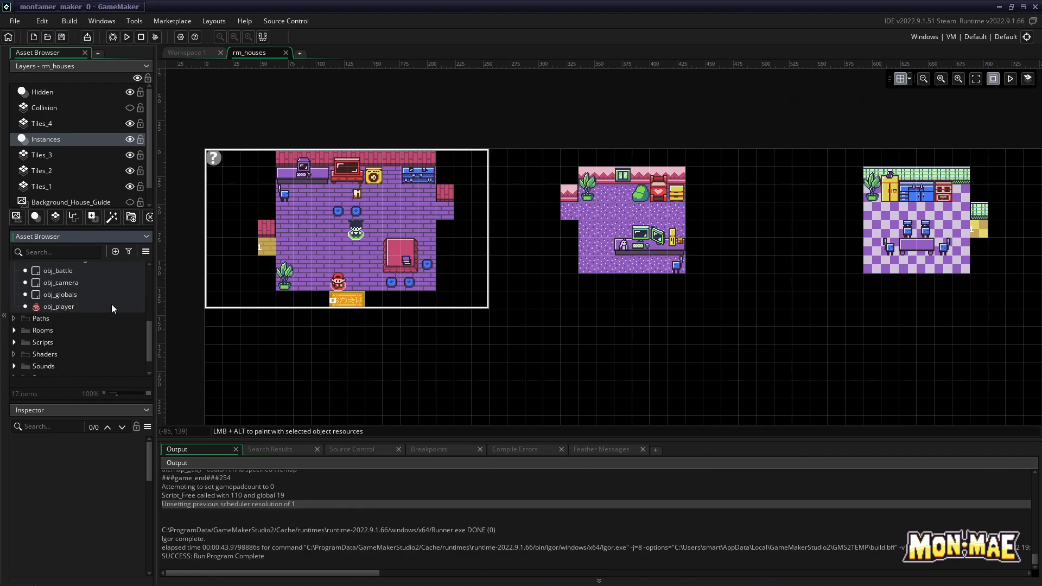
pyautogui.scroll(2, 111, 307)
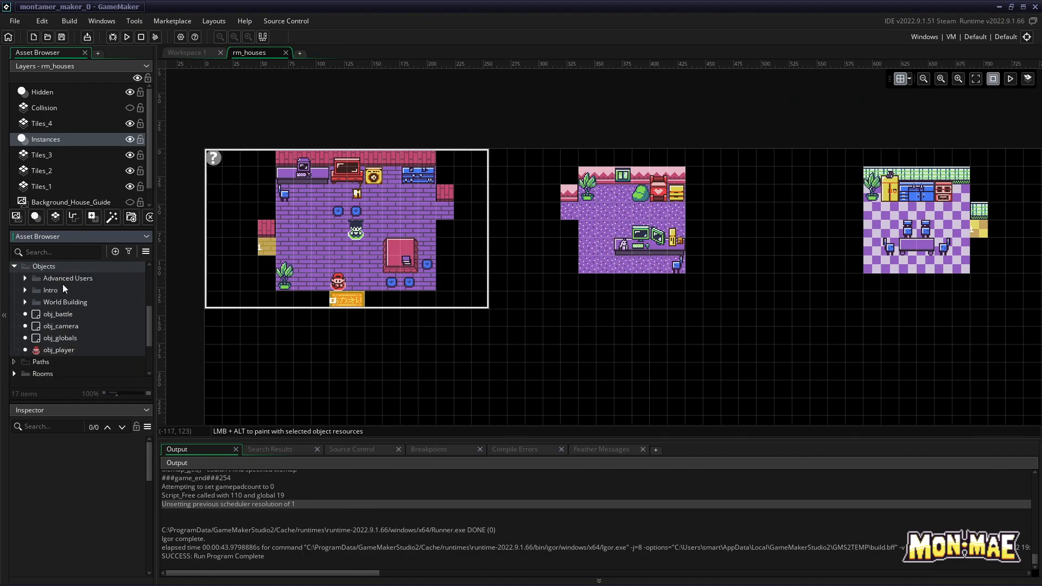
pyautogui.click(24, 301)
pyautogui.click(80, 302)
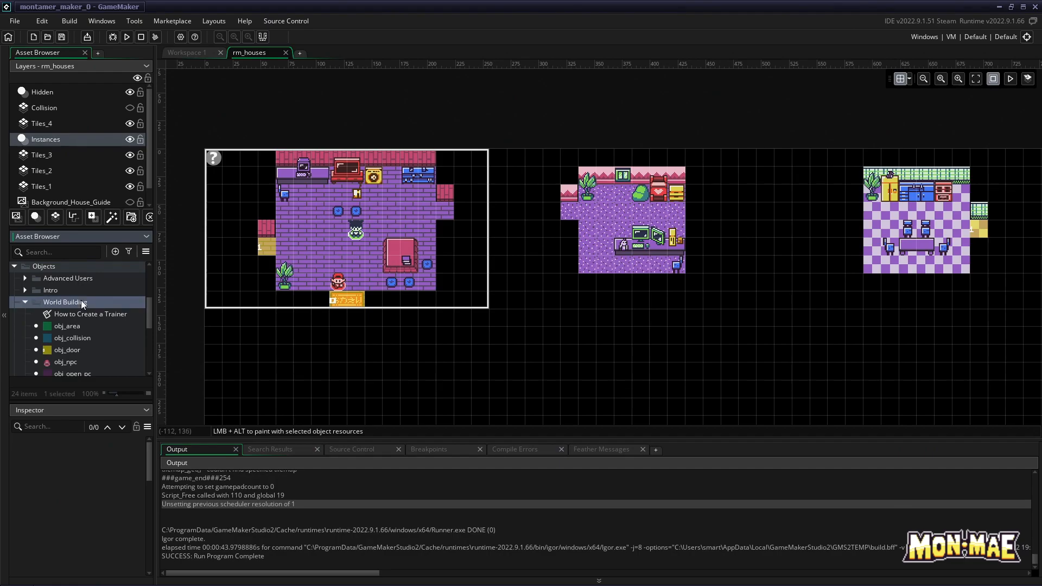
pyautogui.scroll(-1, 115, 305)
pyautogui.click(77, 328)
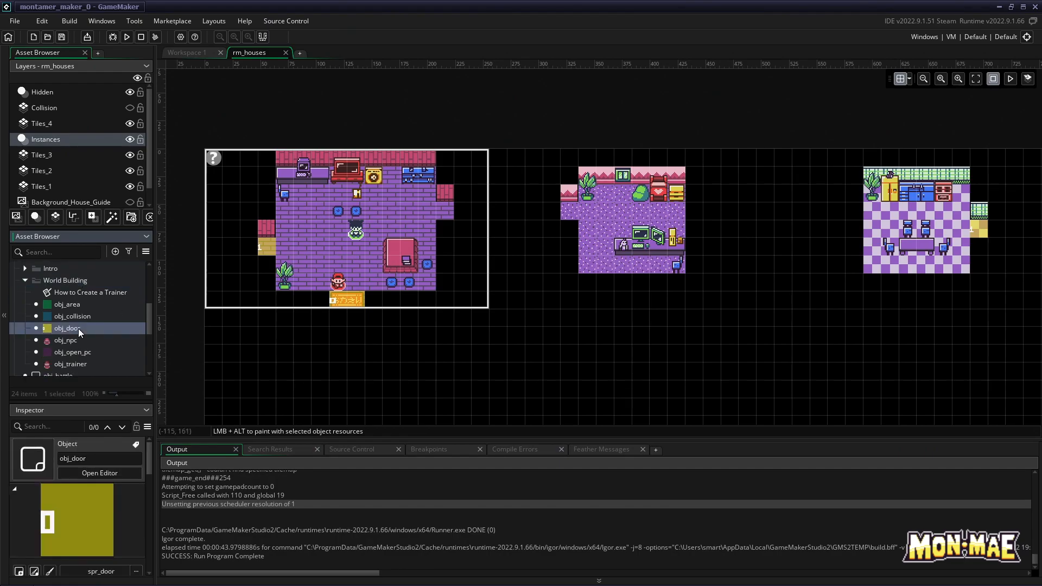
pyautogui.moveTo(77, 328); pyautogui.dragTo(446, 215)
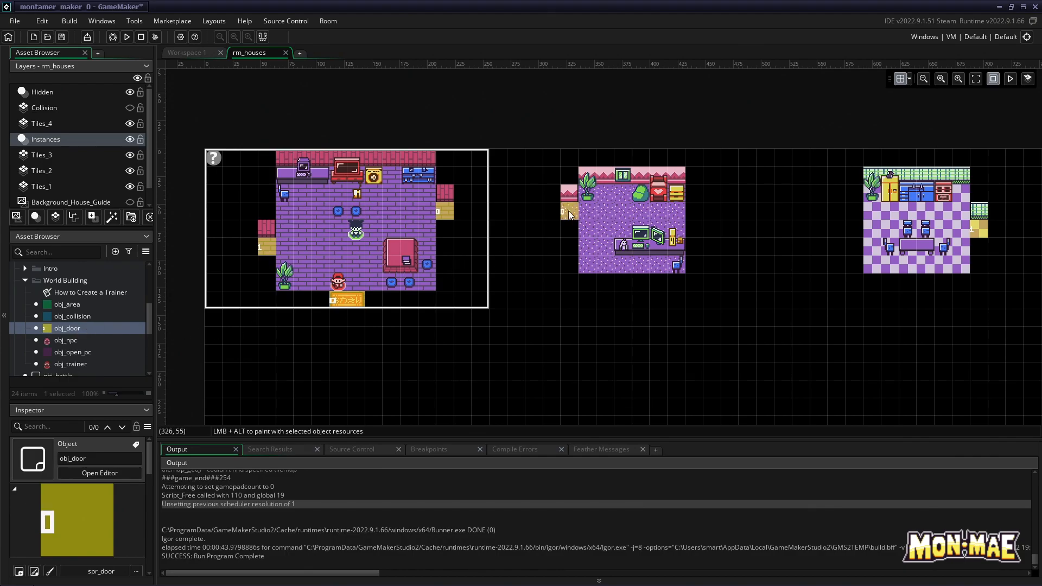
pyautogui.keyDown('alt'); pyautogui.click(534, 212); pyautogui.keyUp('alt')
pyautogui.click(568, 212)
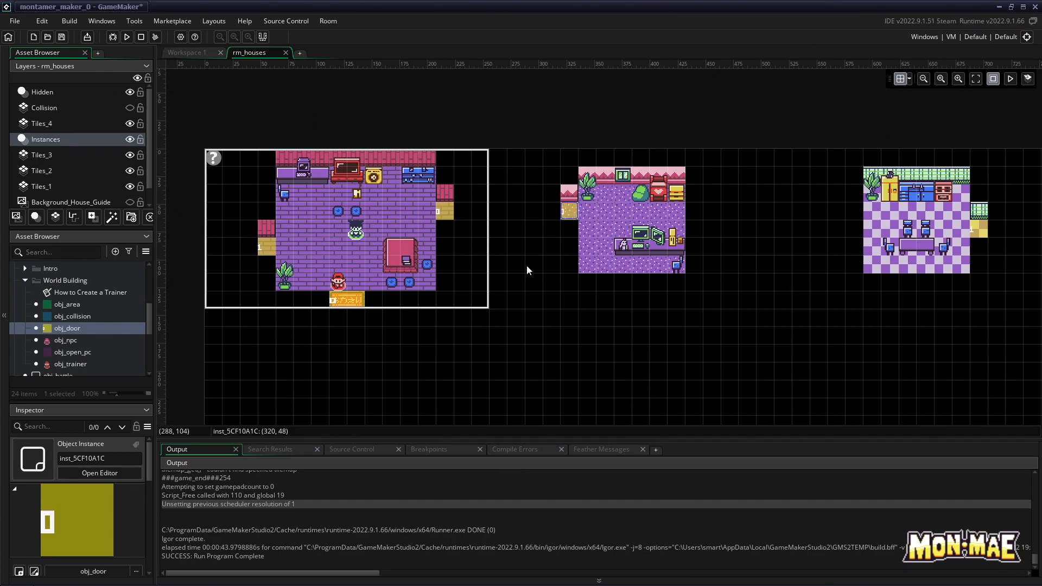
# Set the frame of the new door in the first house room to 2
pyautogui.doubleClick(448, 211)
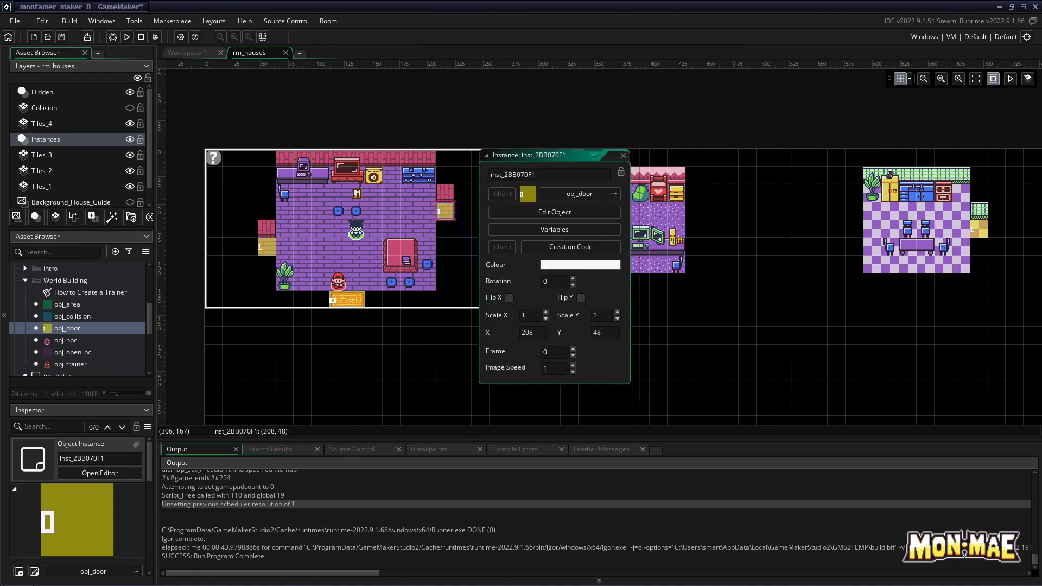
pyautogui.click(574, 350)
pyautogui.click(573, 349)
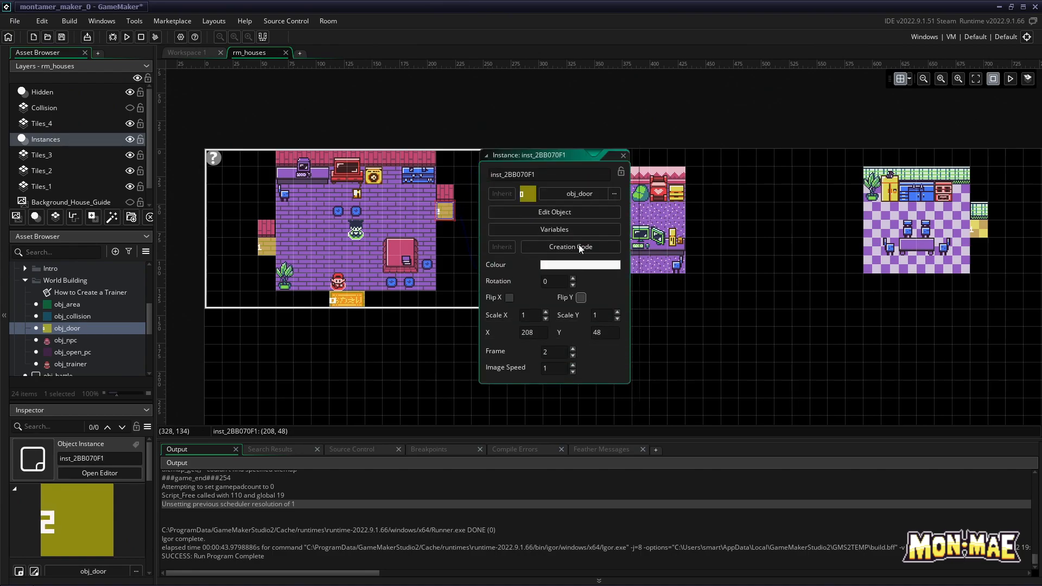
pyautogui.click(624, 158)
# Set the frame of the pink-walled room's new door to 2, then reselect the first room's matching door
pyautogui.doubleClick(569, 211)
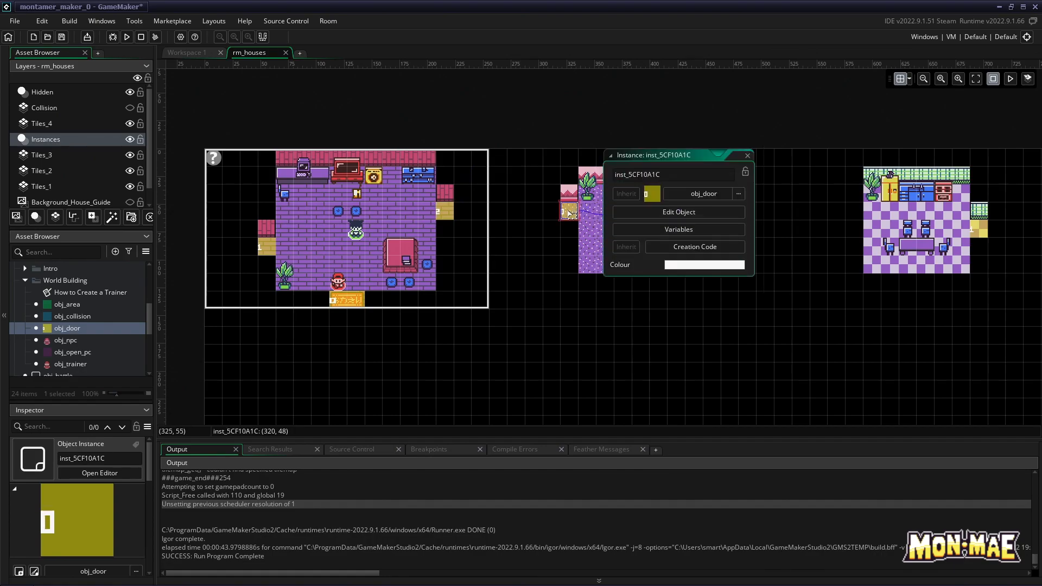
pyautogui.click(698, 349)
pyautogui.click(697, 349)
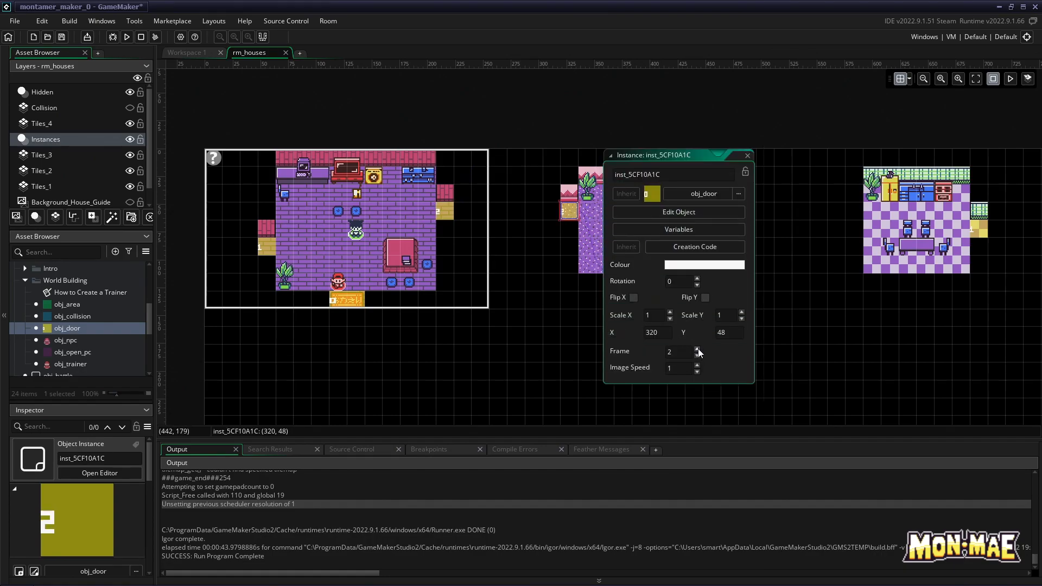
pyautogui.click(748, 155)
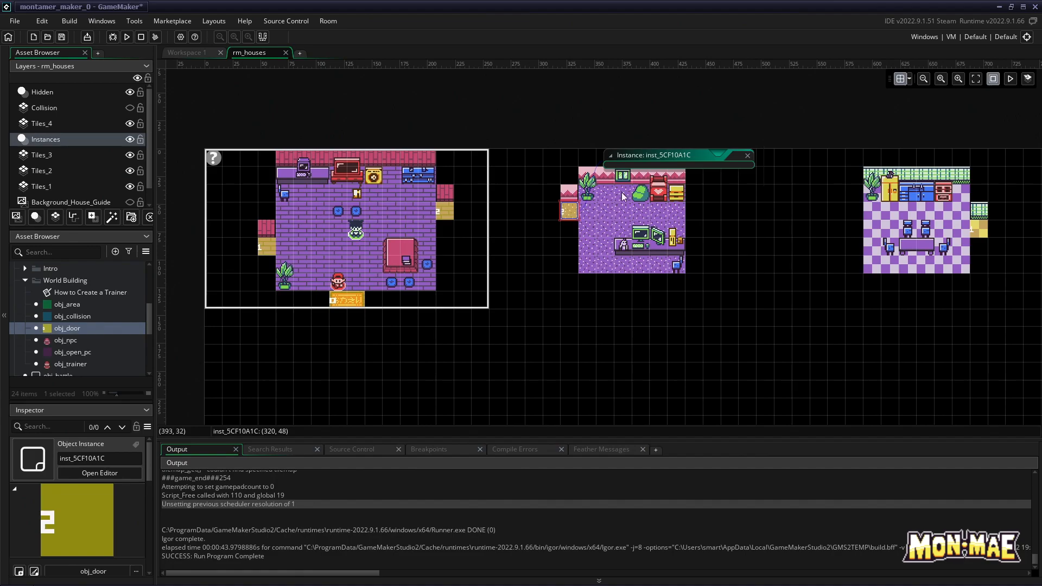
pyautogui.click(446, 212)
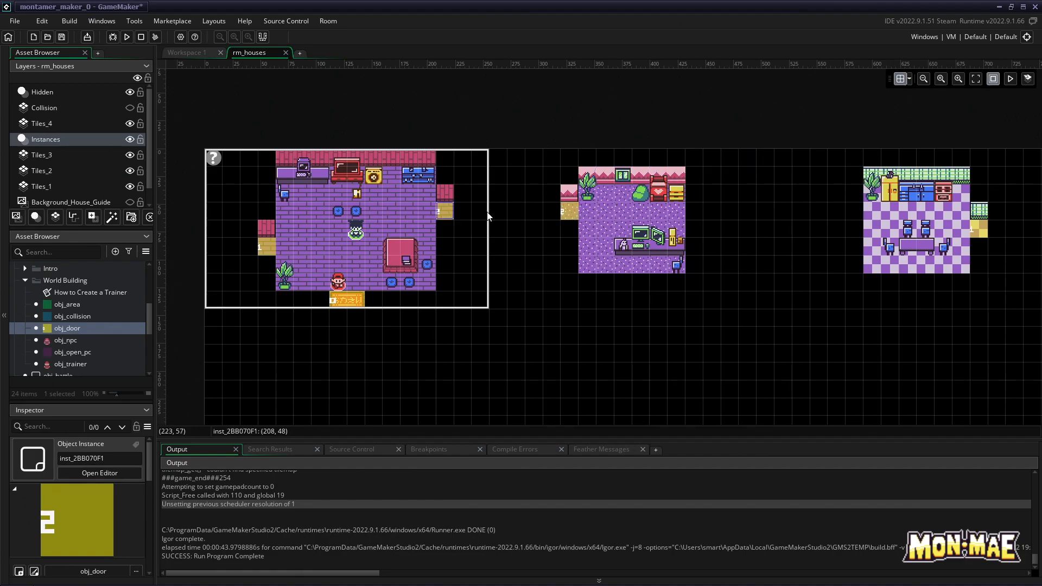